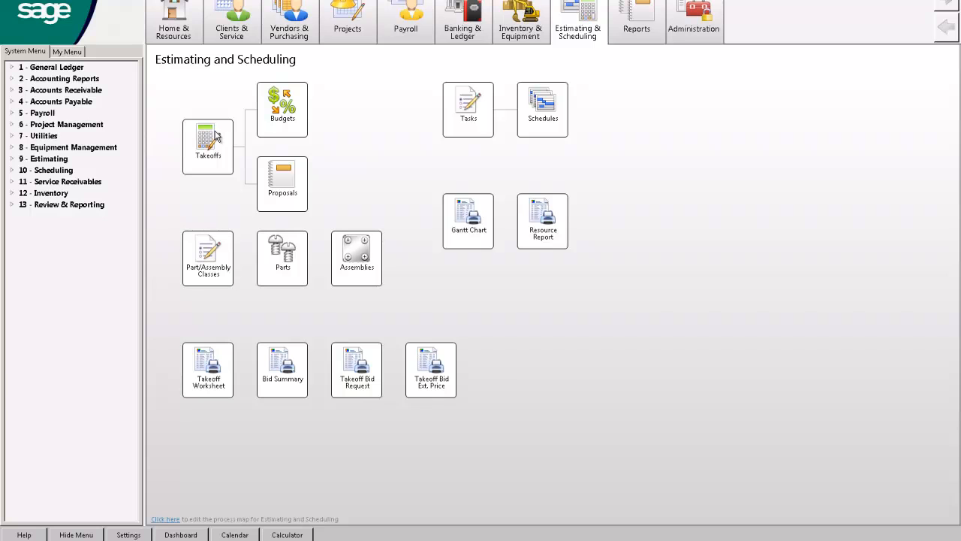
Open the existing painting takeoff numbered 21 from the list of takeoffs.
{"action": "left_click", "coordinate": [216, 135]}
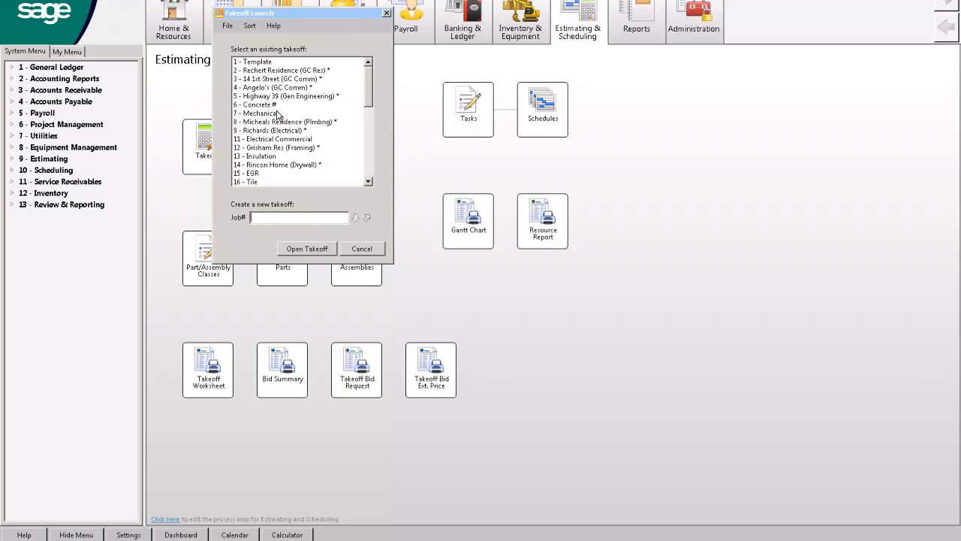
{"action": "left_click", "coordinate": [367, 154]}
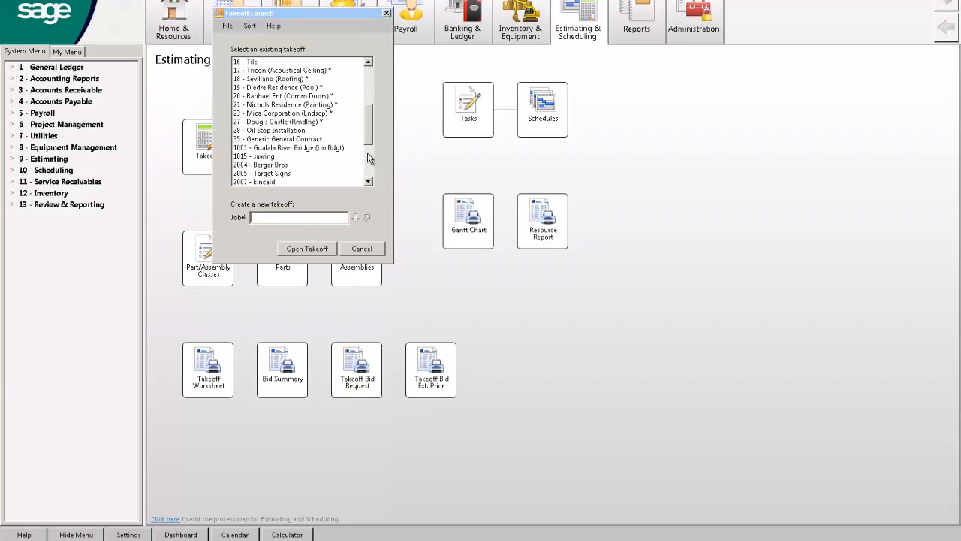
{"action": "left_click", "coordinate": [368, 157]}
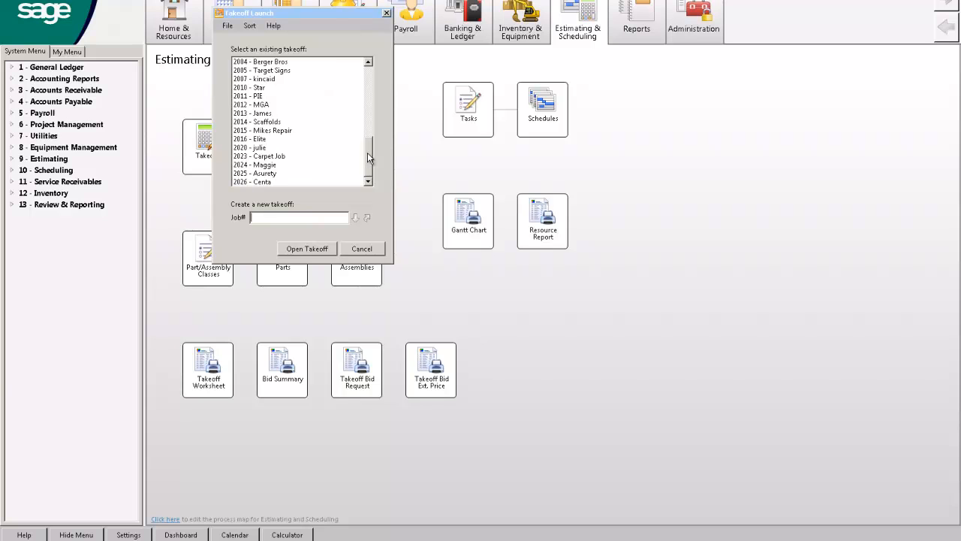
{"action": "left_click", "coordinate": [370, 75]}
{"action": "double_click", "coordinate": [279, 125]}
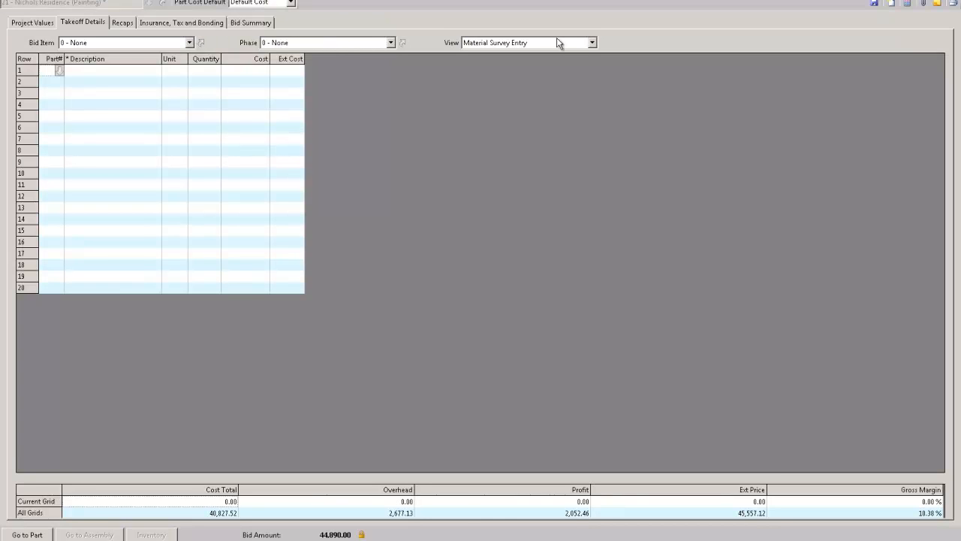
Show bid item 1 - Exterior Wall using the saved custom view without tax.
{"action": "left_click", "coordinate": [93, 44]}
{"action": "left_click", "coordinate": [92, 63]}
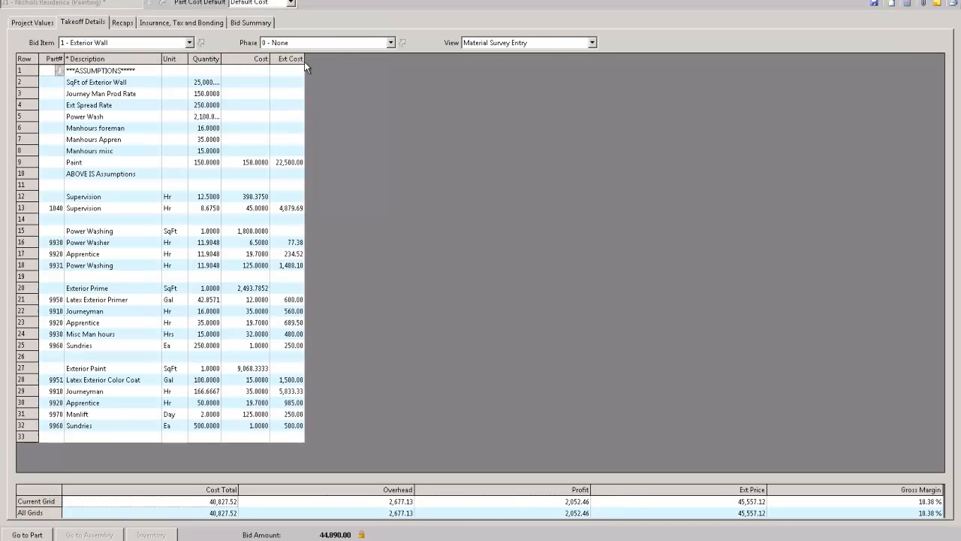
{"action": "left_click", "coordinate": [525, 43]}
{"action": "left_click", "coordinate": [500, 105]}
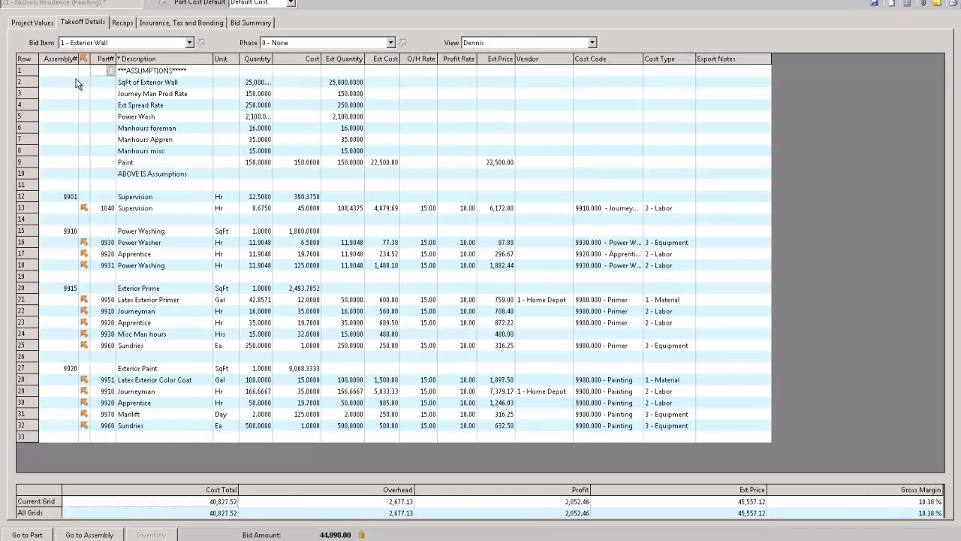
Widen the Quantity column and examine the assumption quantities in rows 2 to 9 of the exterior wall grid.
{"action": "left_click_drag", "start_coordinate": [38, 83], "coordinate": [45, 172]}
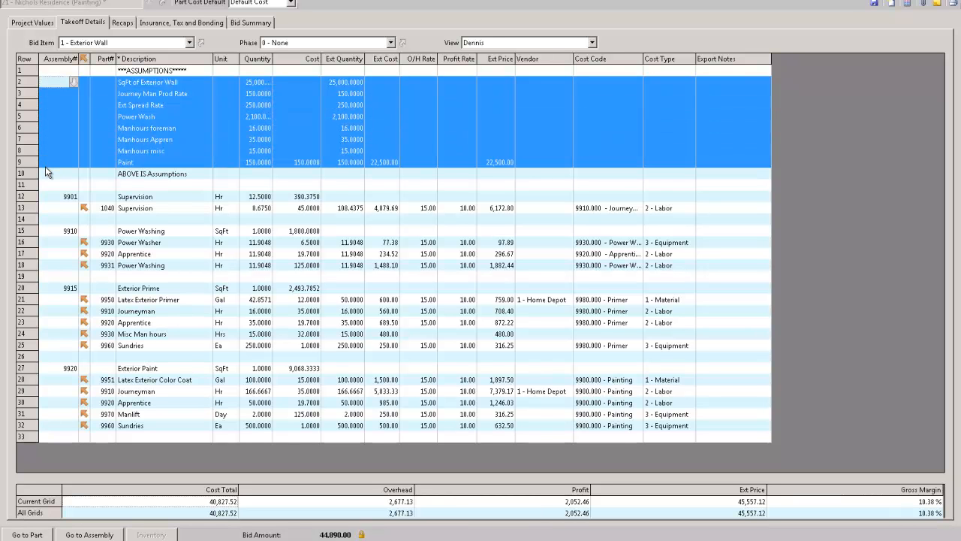
{"action": "left_click_drag", "start_coordinate": [272, 59], "coordinate": [301, 60]}
{"action": "left_click", "coordinate": [284, 81]}
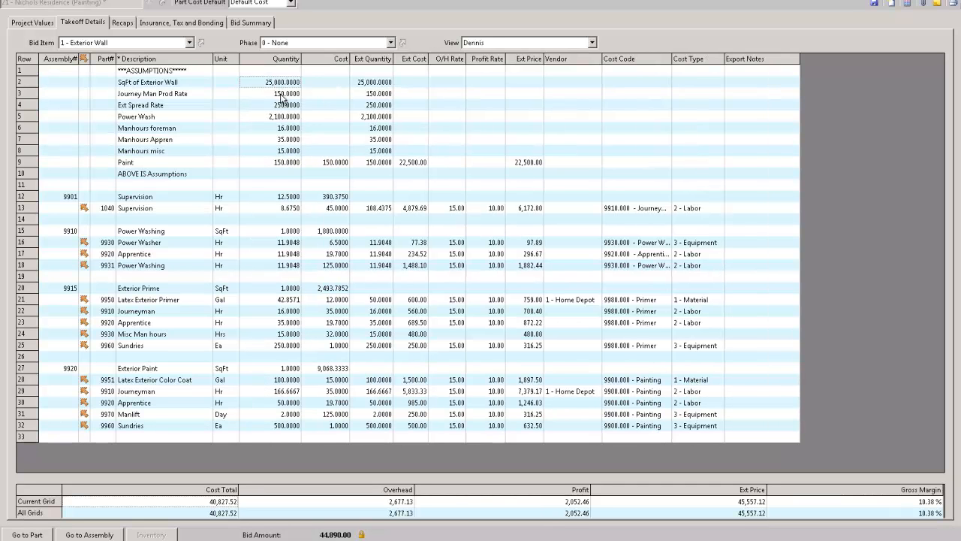
{"action": "left_click", "coordinate": [284, 96]}
{"action": "left_click", "coordinate": [285, 105]}
{"action": "left_click", "coordinate": [286, 119]}
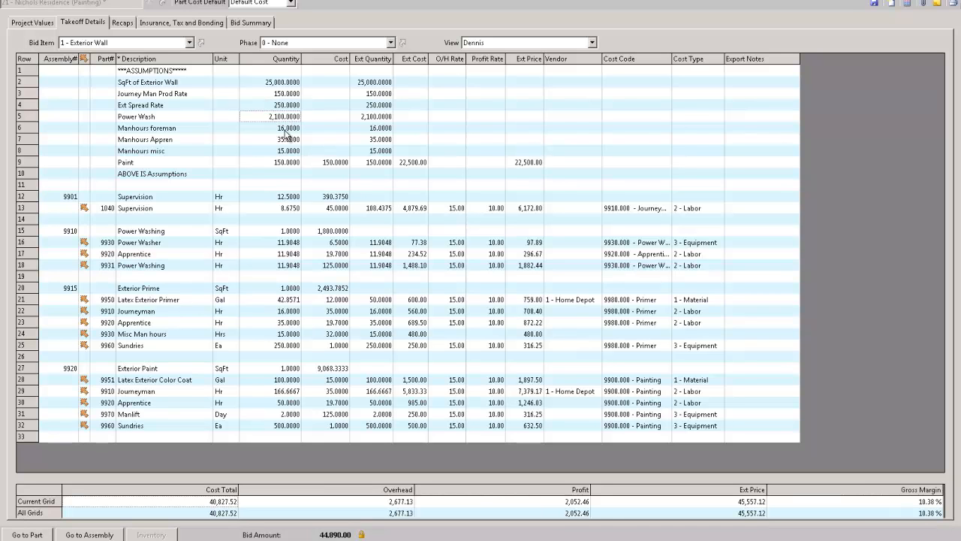
{"action": "left_click", "coordinate": [286, 129]}
{"action": "left_click", "coordinate": [290, 141]}
{"action": "left_click", "coordinate": [289, 163]}
Add the Formula column to the exterior wall takeoff grid.
{"action": "right_click", "coordinate": [418, 116]}
{"action": "left_click", "coordinate": [450, 199]}
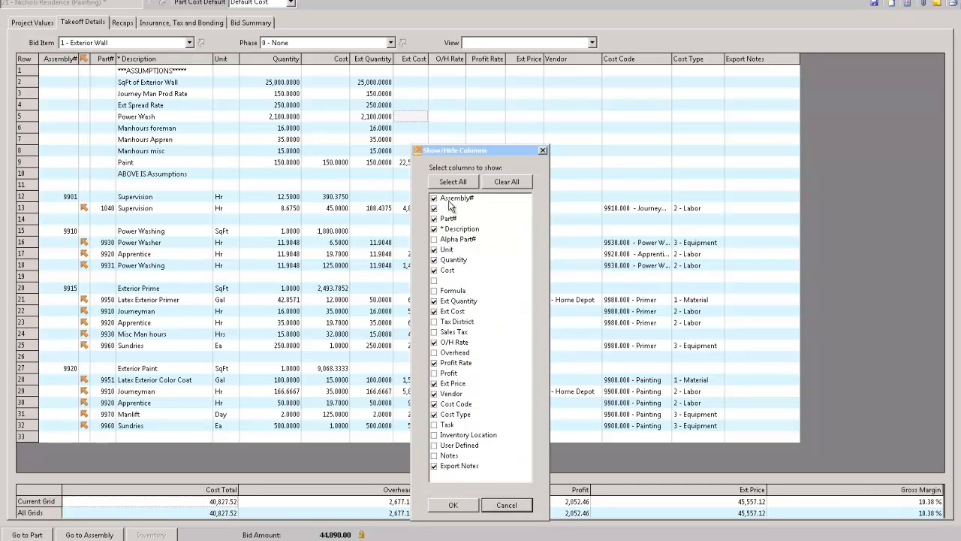
{"action": "left_click", "coordinate": [433, 291]}
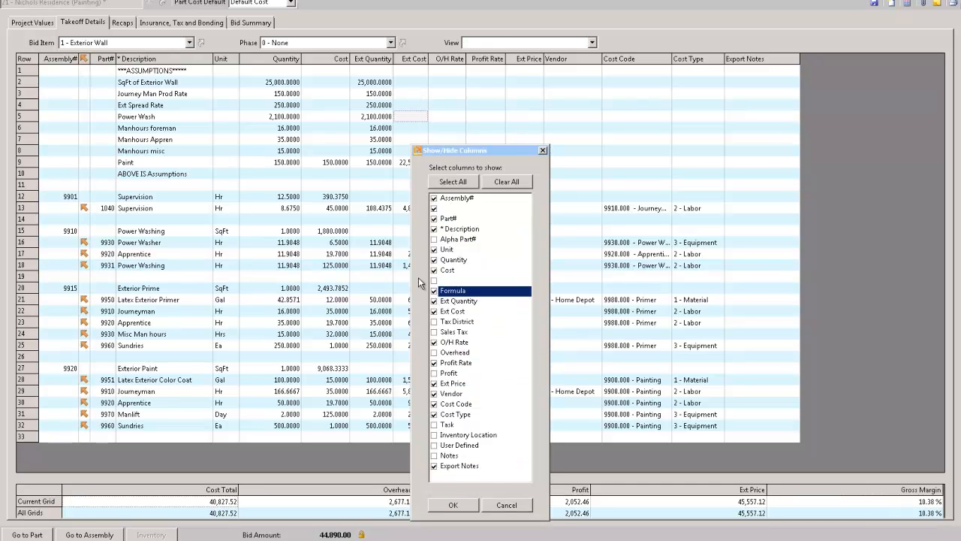
{"action": "left_click", "coordinate": [470, 506]}
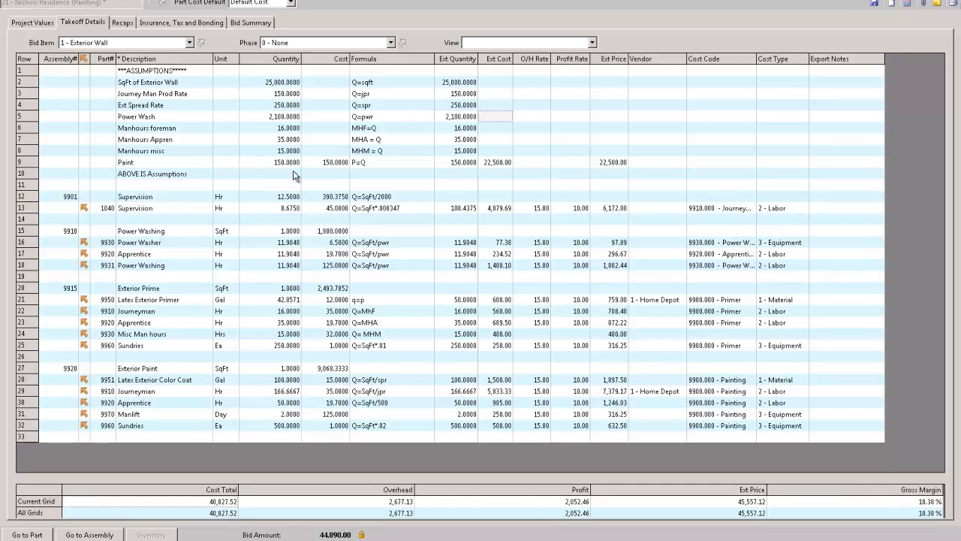
Switch to the 7 - Mechanical takeoff and show its grid in the saved custom view without tax.
{"action": "left_click", "coordinate": [111, 44]}
{"action": "left_click", "coordinate": [105, 72]}
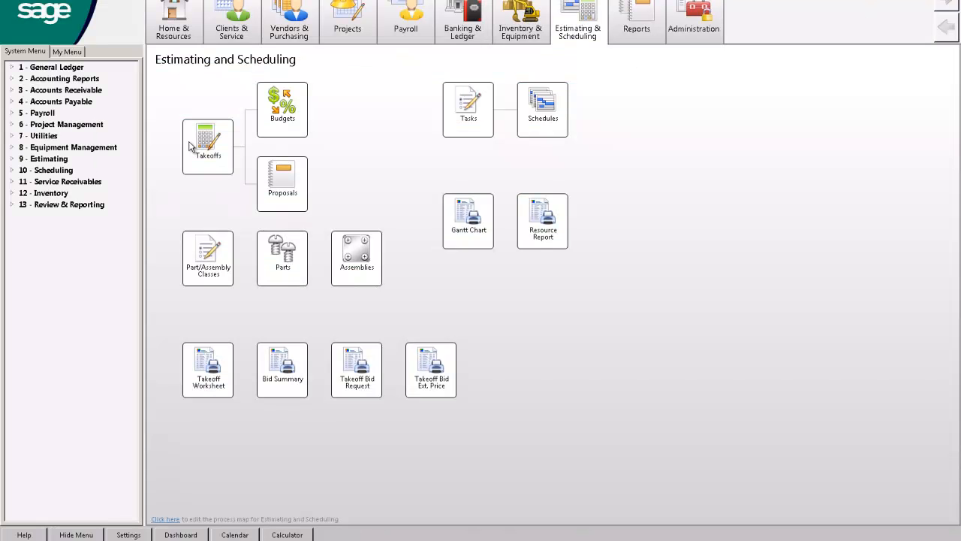
{"action": "left_click", "coordinate": [191, 145]}
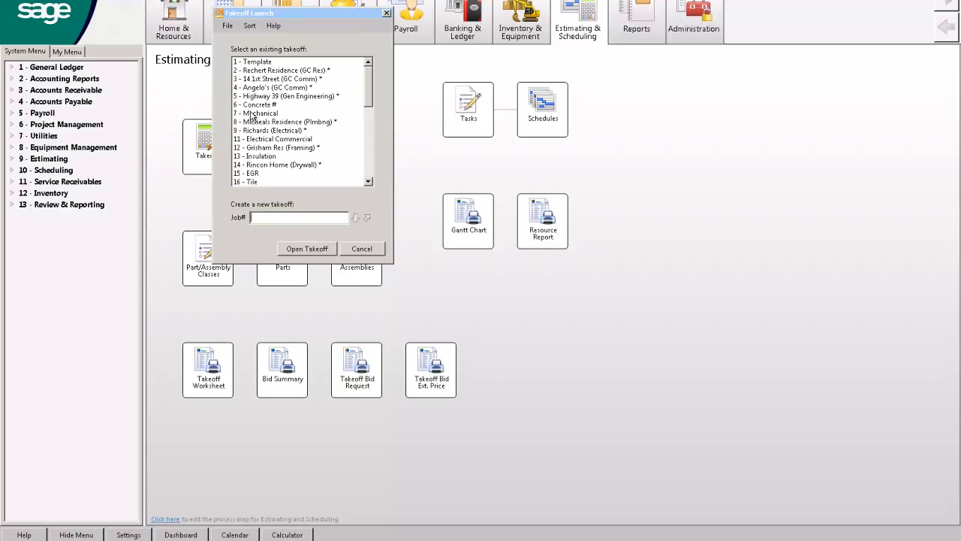
{"action": "double_click", "coordinate": [253, 112]}
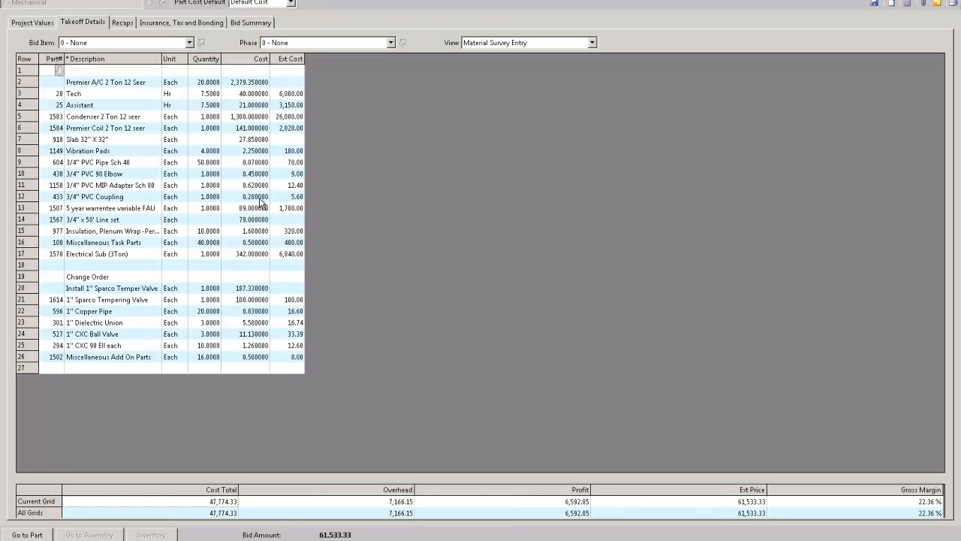
{"action": "left_click", "coordinate": [475, 45]}
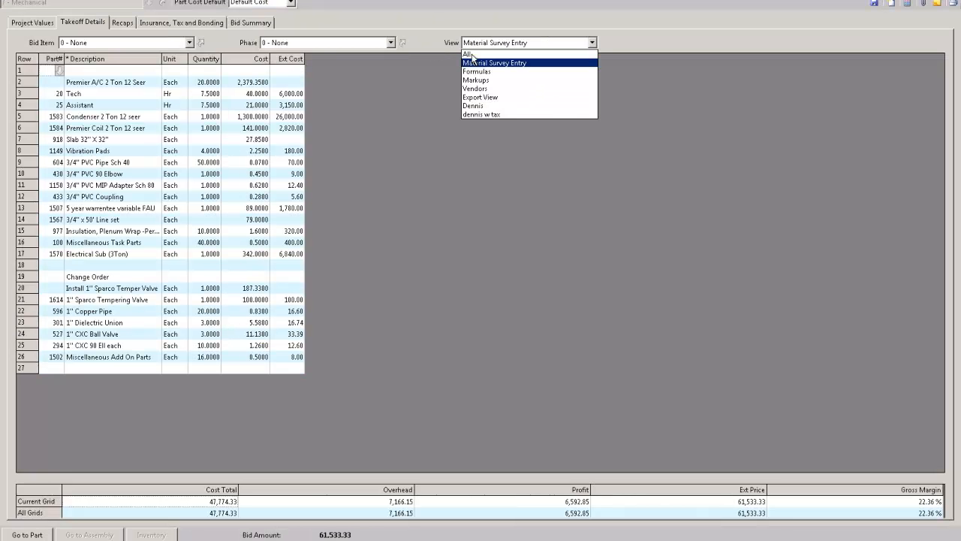
{"action": "left_click", "coordinate": [474, 106]}
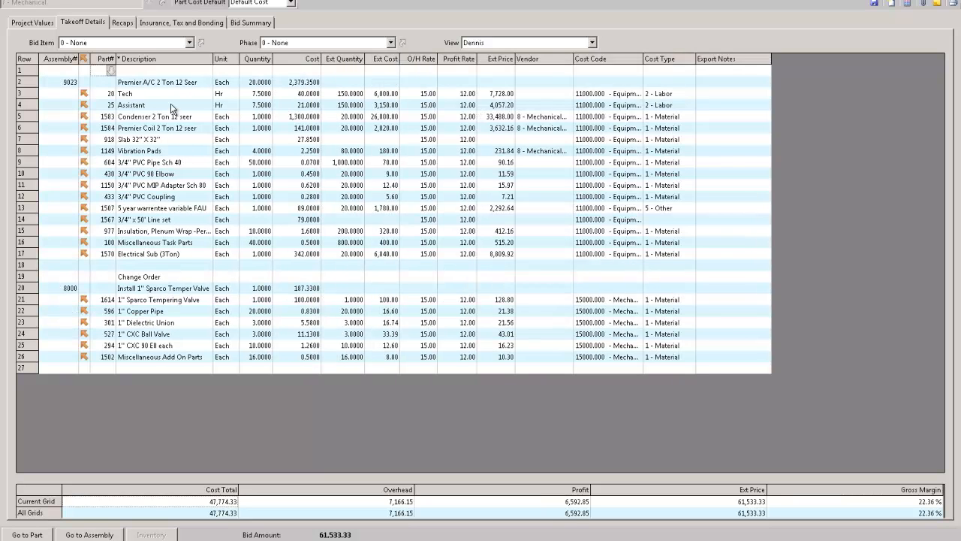
Examine the Premier A/C 2 Ton 12 Seer assembly's component parts and quantities in rows 2 to 17.
{"action": "left_click_drag", "start_coordinate": [26, 83], "coordinate": [34, 259]}
{"action": "left_click", "coordinate": [147, 95]}
{"action": "left_click_drag", "start_coordinate": [147, 104], "coordinate": [147, 256]}
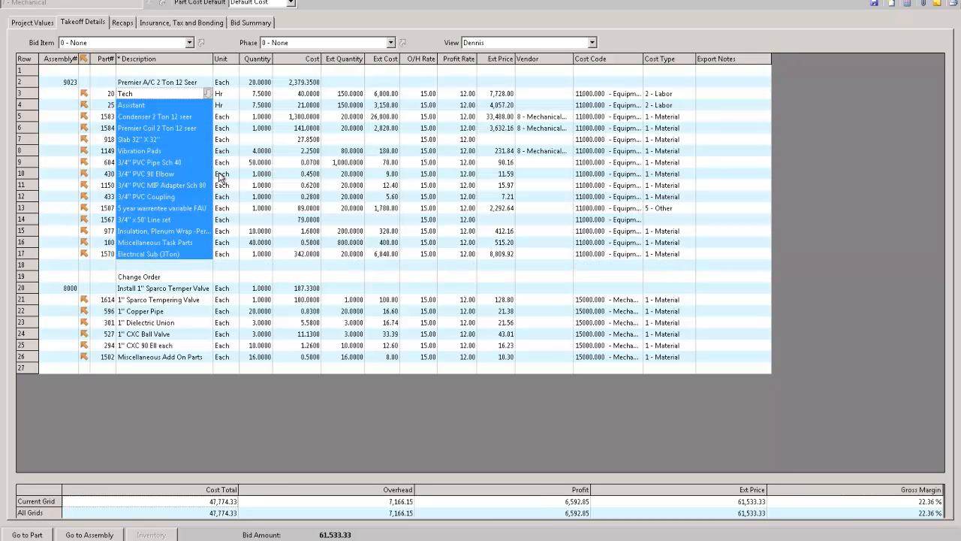
{"action": "left_click", "coordinate": [259, 84]}
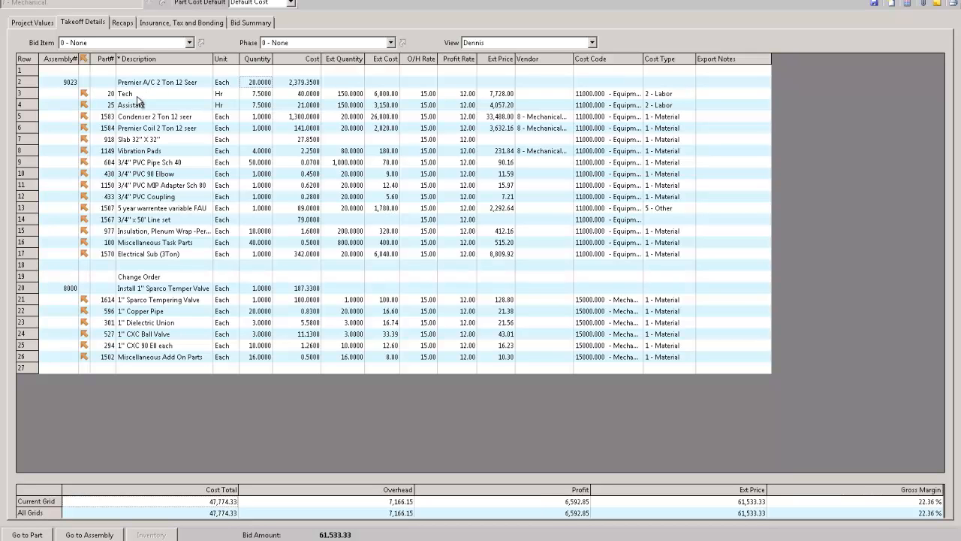
{"action": "left_click", "coordinate": [262, 96]}
Set the quantity of the Premier A/C 2 Ton 12 Seer assembly to 1.
{"action": "left_click", "coordinate": [257, 84]}
{"action": "type", "text": "1"}
{"action": "key", "text": "Tab"}
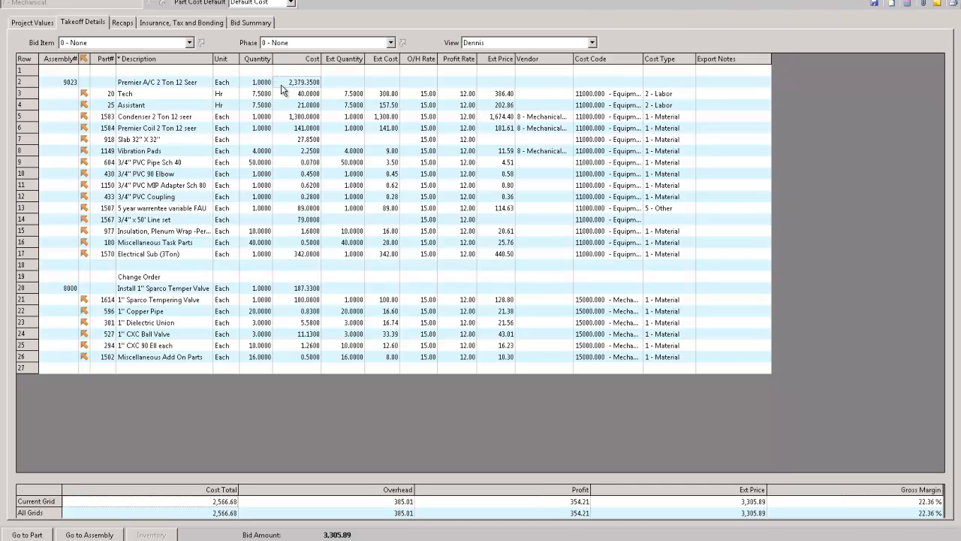
Change the Premier A/C 2 Ton 12 Seer assembly's quantity to 8.
{"action": "left_click", "coordinate": [253, 83]}
{"action": "type", "text": "8"}
{"action": "key", "text": "Tab"}
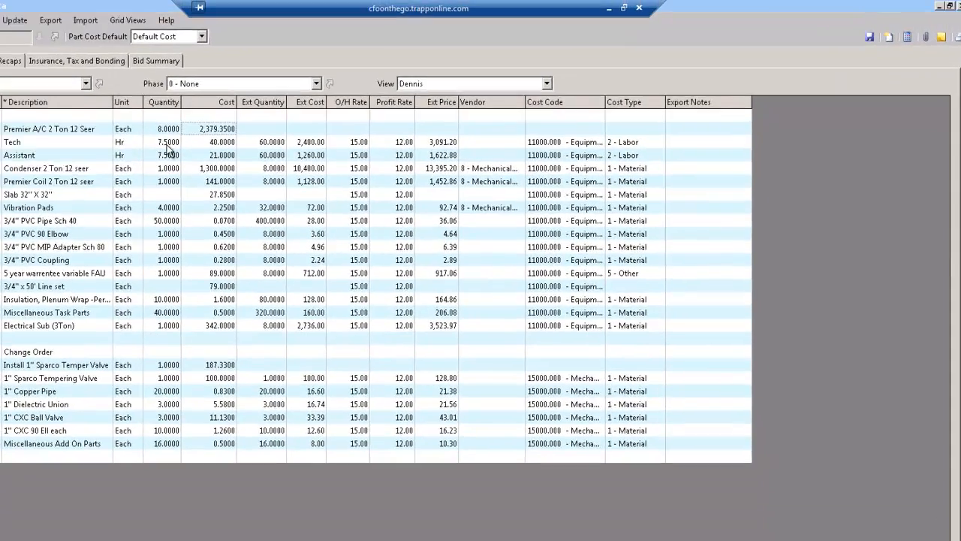
Examine the A/C assembly's part quantities, costs, extended costs, and overhead and profit rates.
{"action": "left_click_drag", "start_coordinate": [255, 93], "coordinate": [262, 239]}
{"action": "left_click_drag", "start_coordinate": [168, 310], "coordinate": [170, 333]}
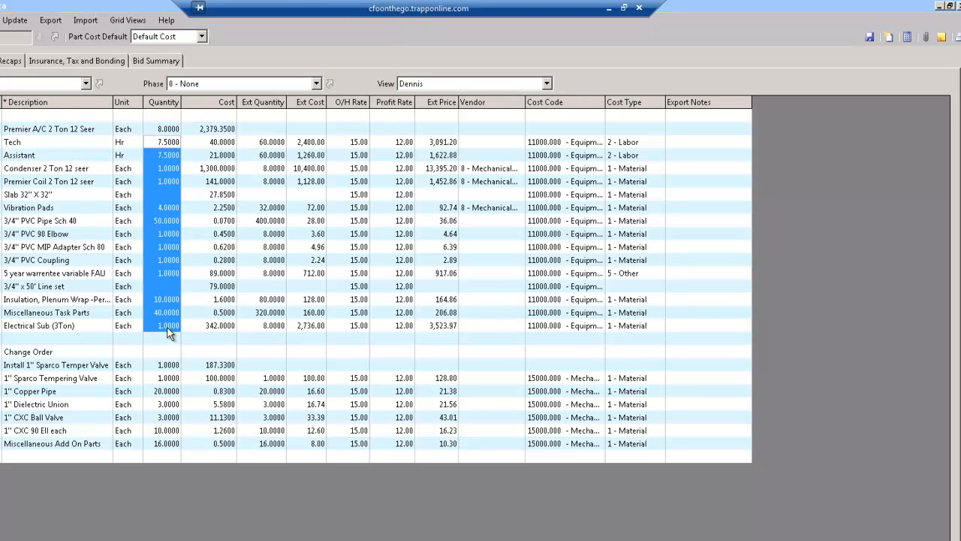
{"action": "left_click", "coordinate": [46, 131]}
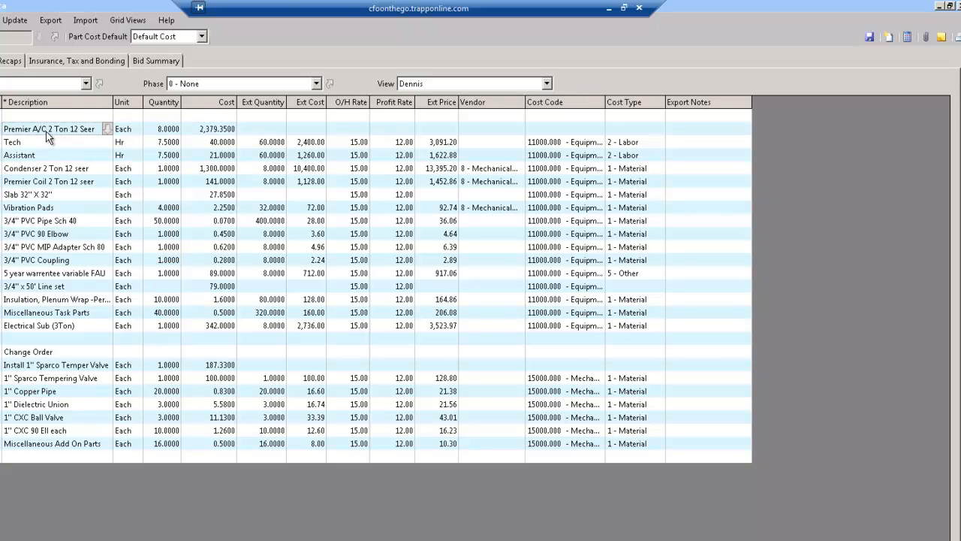
{"action": "left_click_drag", "start_coordinate": [225, 143], "coordinate": [224, 328]}
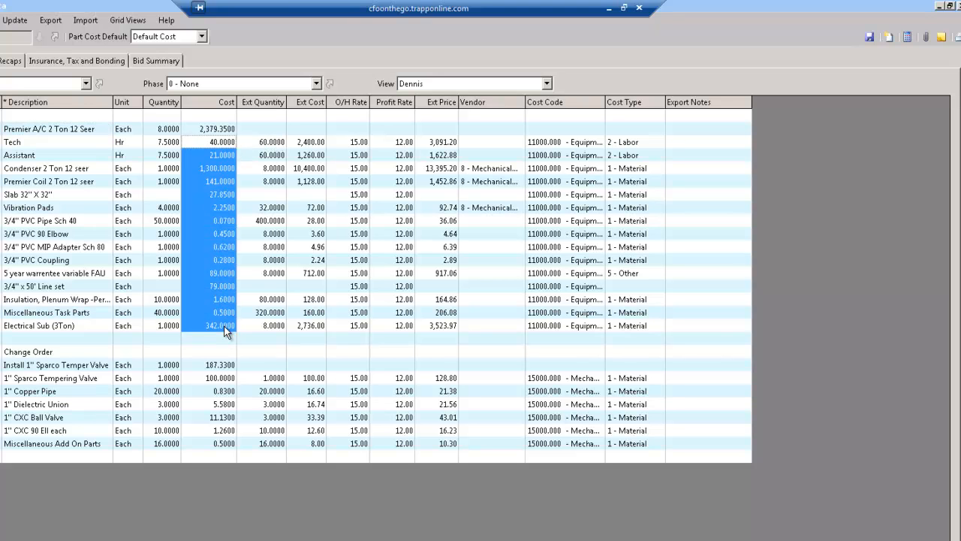
{"action": "left_click", "coordinate": [300, 142]}
{"action": "left_click_drag", "start_coordinate": [305, 196], "coordinate": [306, 330]}
{"action": "left_click", "coordinate": [357, 144]}
{"action": "left_click_drag", "start_coordinate": [357, 145], "coordinate": [396, 347]}
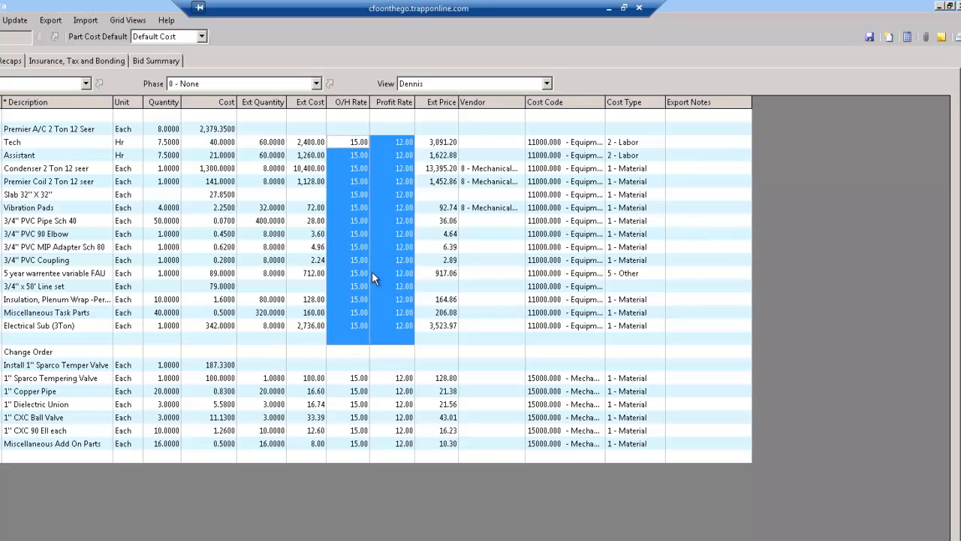
Look through the takeoff's export options for proposals, purchase orders and subcontracts.
{"action": "left_click", "coordinate": [42, 24]}
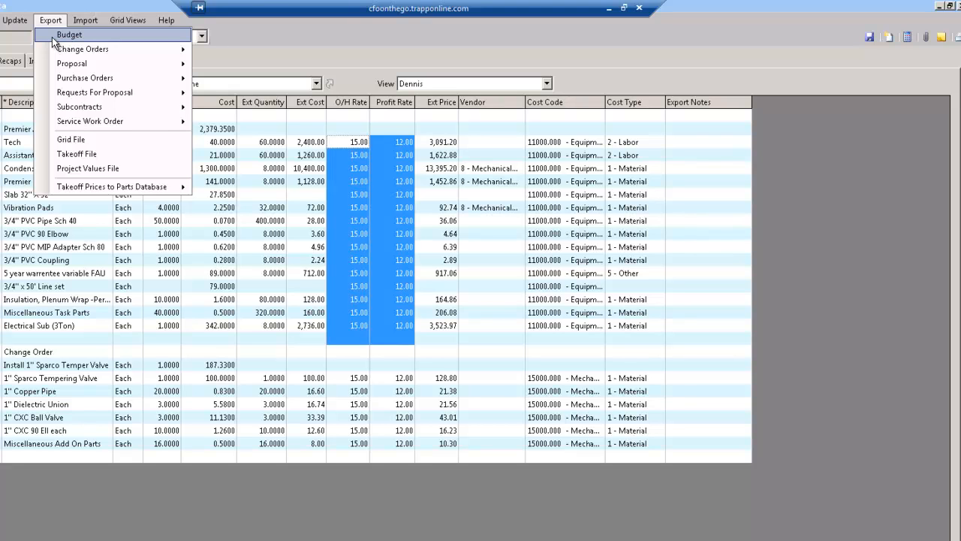
{"action": "mouse_move", "coordinate": [58, 63]}
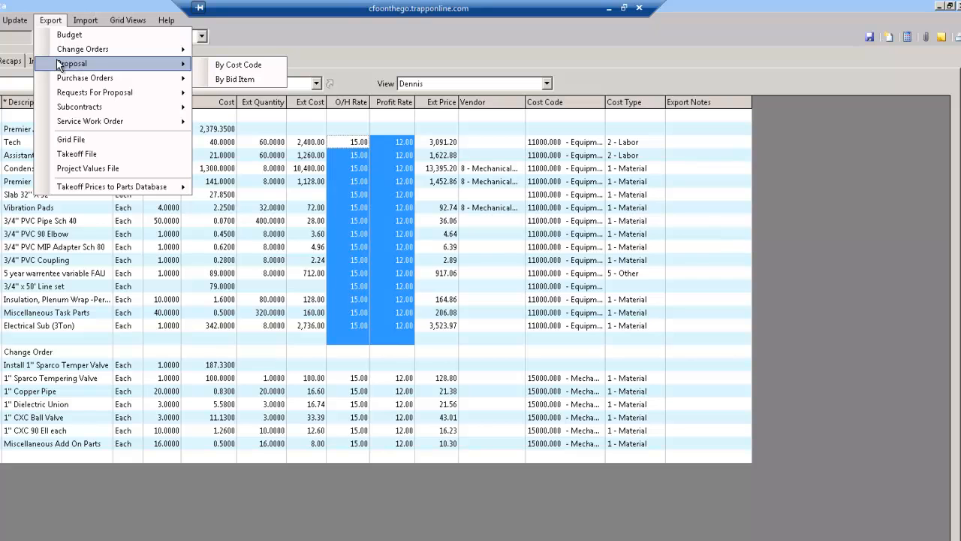
{"action": "mouse_move", "coordinate": [60, 81]}
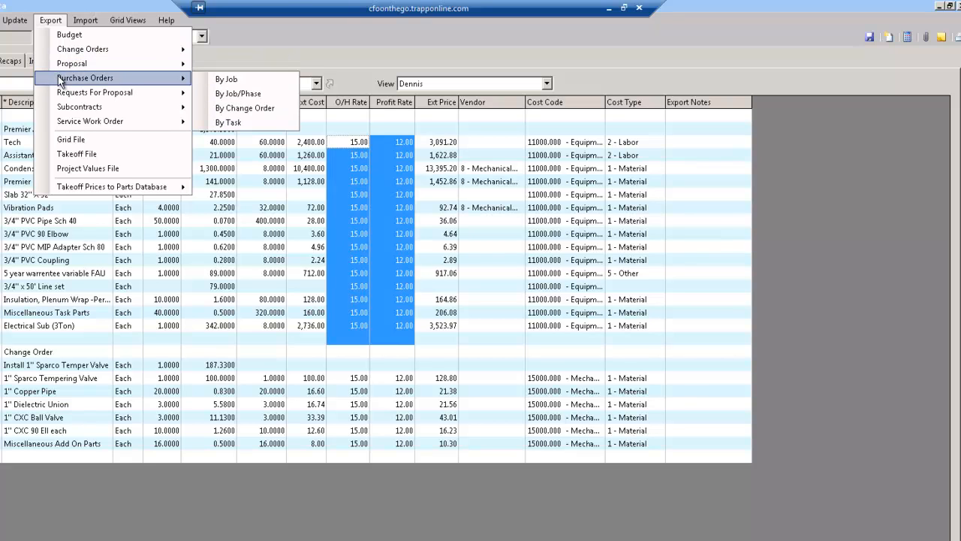
{"action": "mouse_move", "coordinate": [64, 111]}
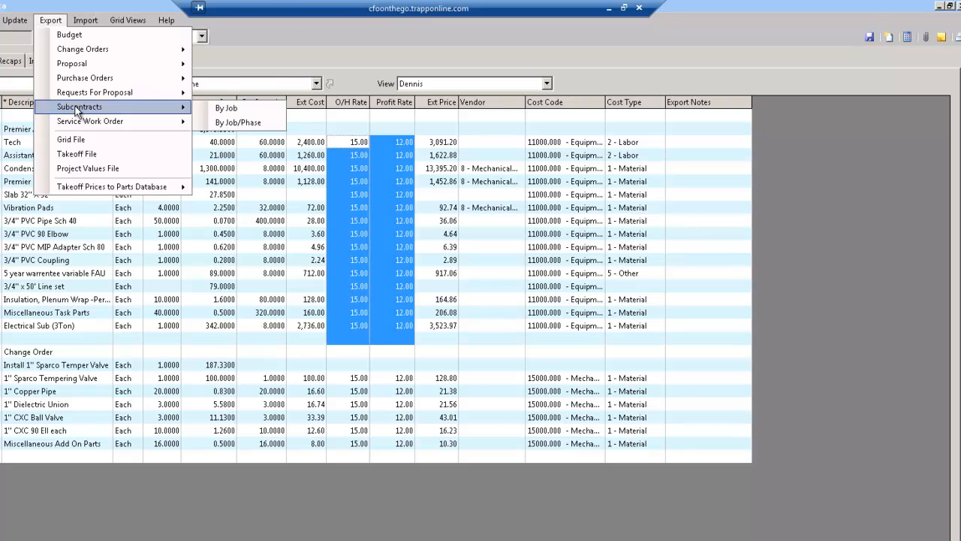
Close the Mechanical takeoff and open Daily Field Reports under Project Management's Document Control.
{"action": "left_click", "coordinate": [959, 7]}
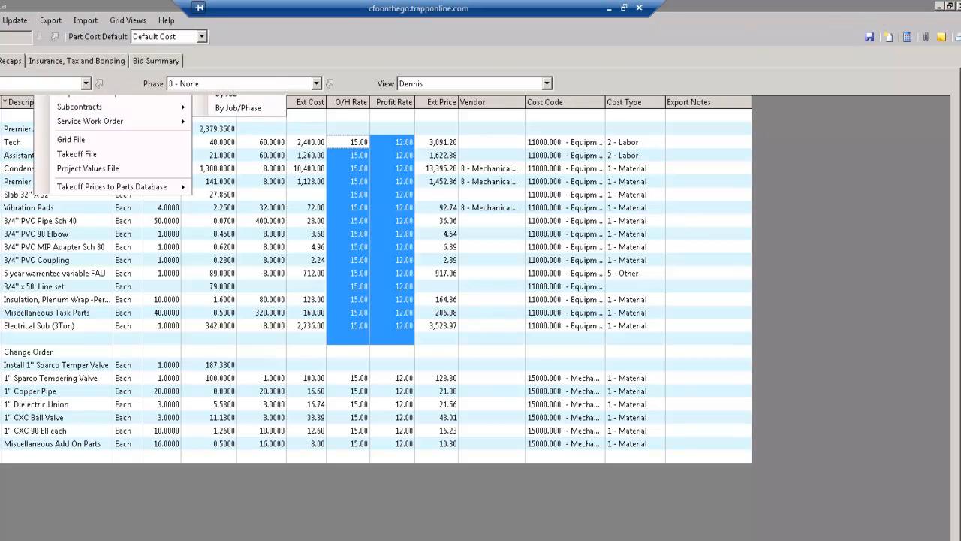
{"action": "left_click", "coordinate": [437, 379]}
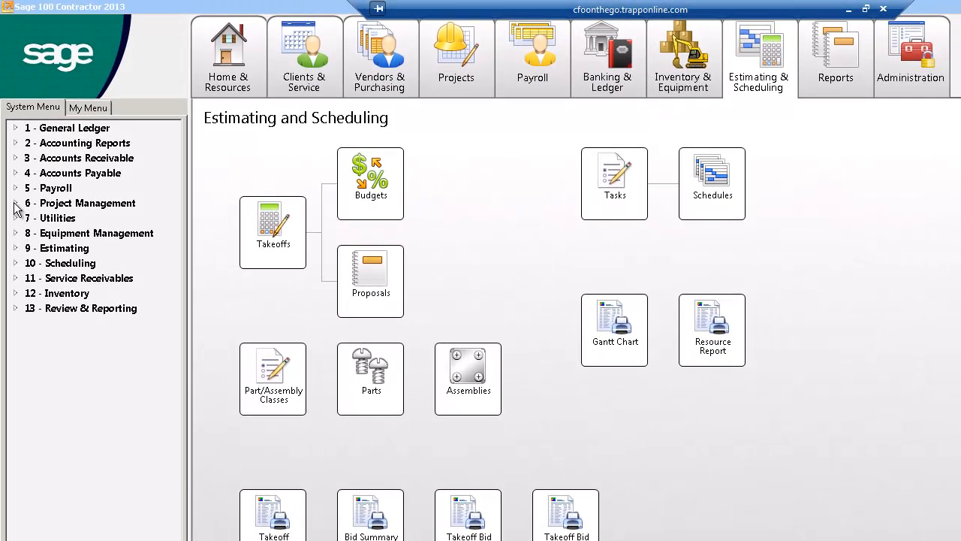
{"action": "left_click", "coordinate": [16, 204]}
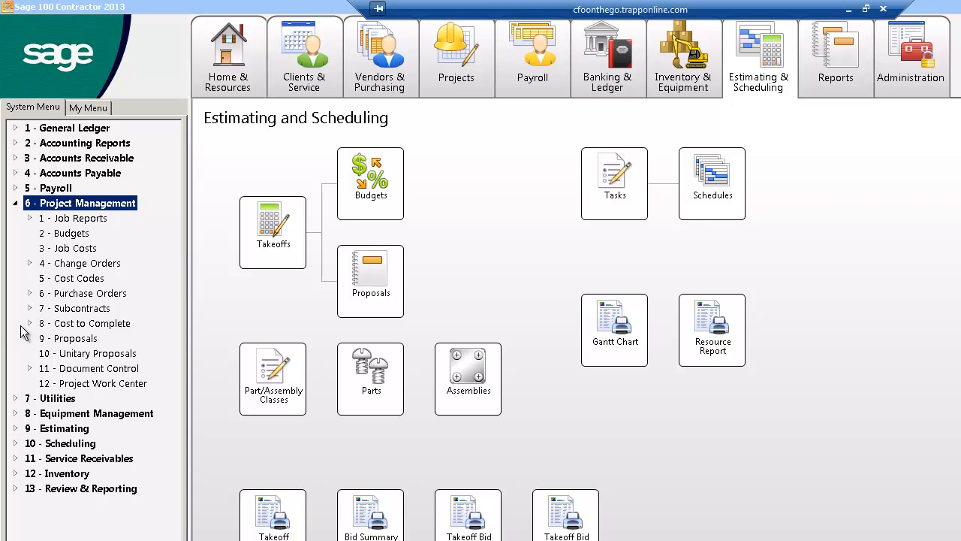
{"action": "left_click", "coordinate": [30, 368]}
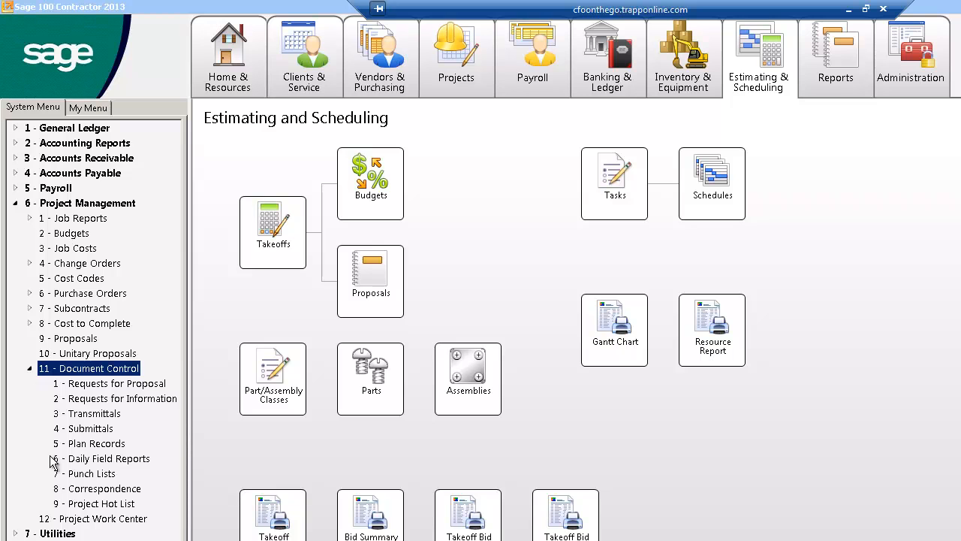
{"action": "left_click", "coordinate": [110, 459]}
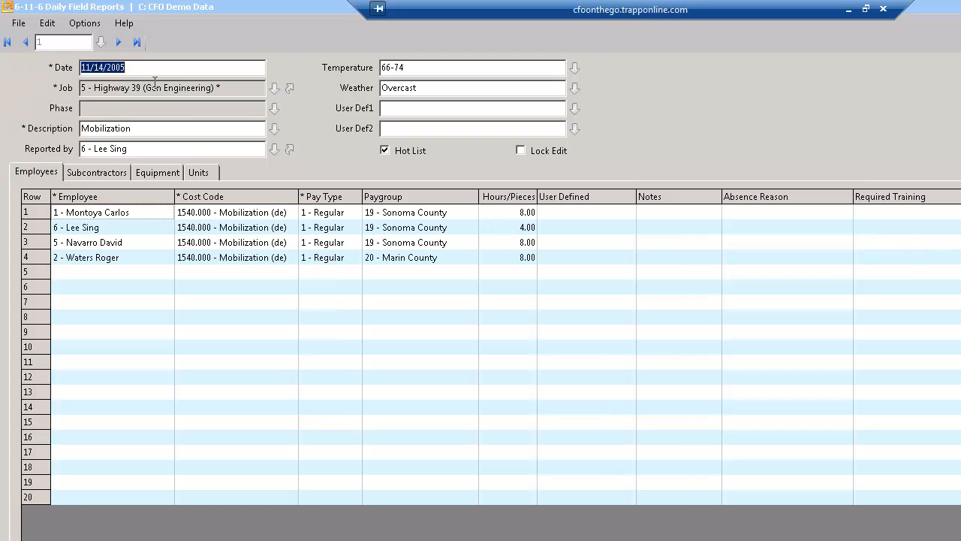
Examine the daily field report's header: date, job, description, reporter, temperature and weather.
{"action": "double_click", "coordinate": [103, 70]}
{"action": "left_click_drag", "start_coordinate": [240, 87], "coordinate": [76, 90]}
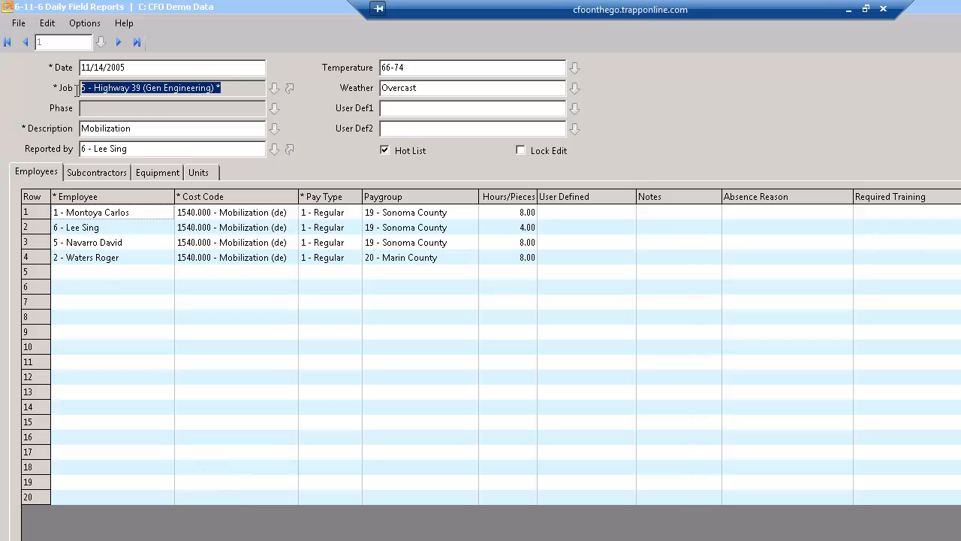
{"action": "double_click", "coordinate": [139, 129]}
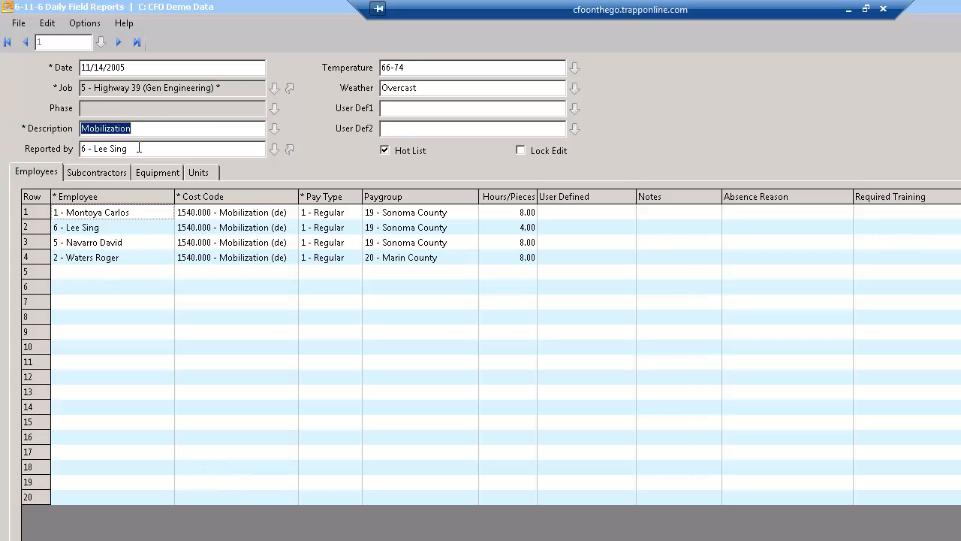
{"action": "double_click", "coordinate": [139, 149]}
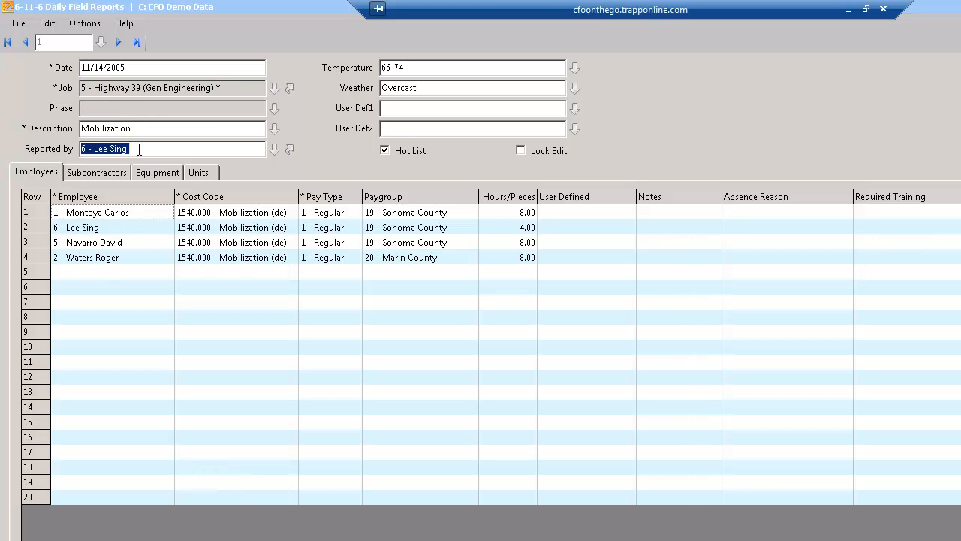
{"action": "double_click", "coordinate": [422, 63]}
{"action": "double_click", "coordinate": [431, 87]}
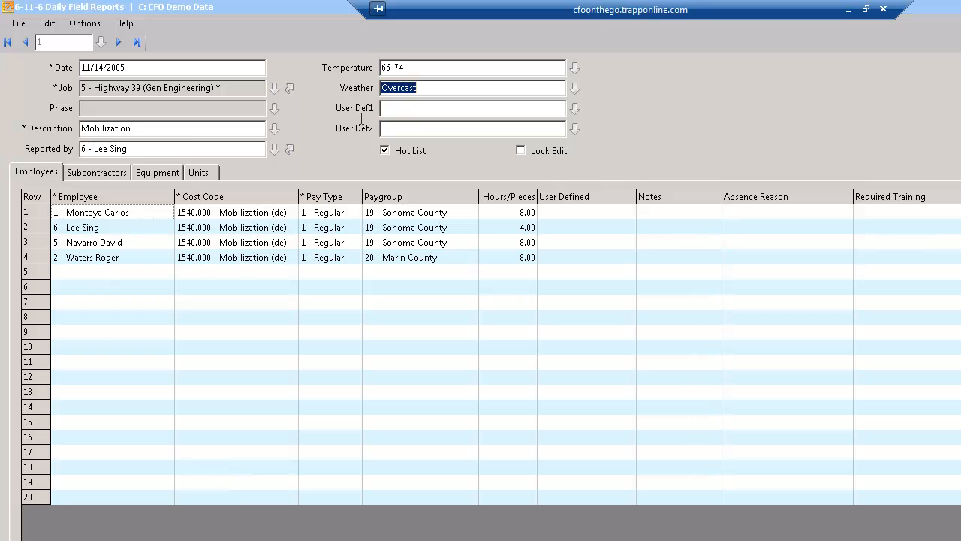
Review the daily field report's employee cost codes, pay types and hours, plus its subcontractor and equipment entries.
{"action": "left_click", "coordinate": [87, 215]}
{"action": "left_click_drag", "start_coordinate": [87, 214], "coordinate": [85, 258]}
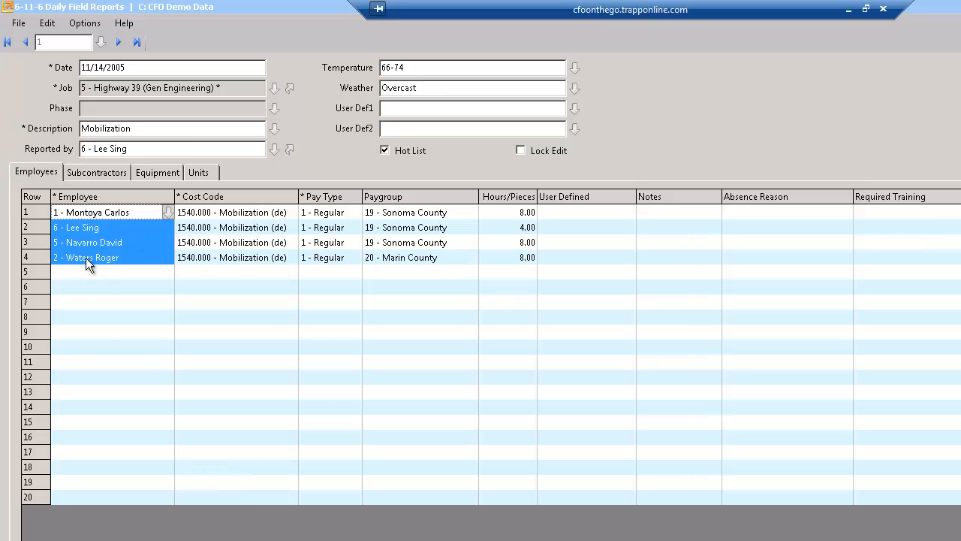
{"action": "key", "text": "Tab"}
{"action": "left_click", "coordinate": [210, 257], "text": "shift"}
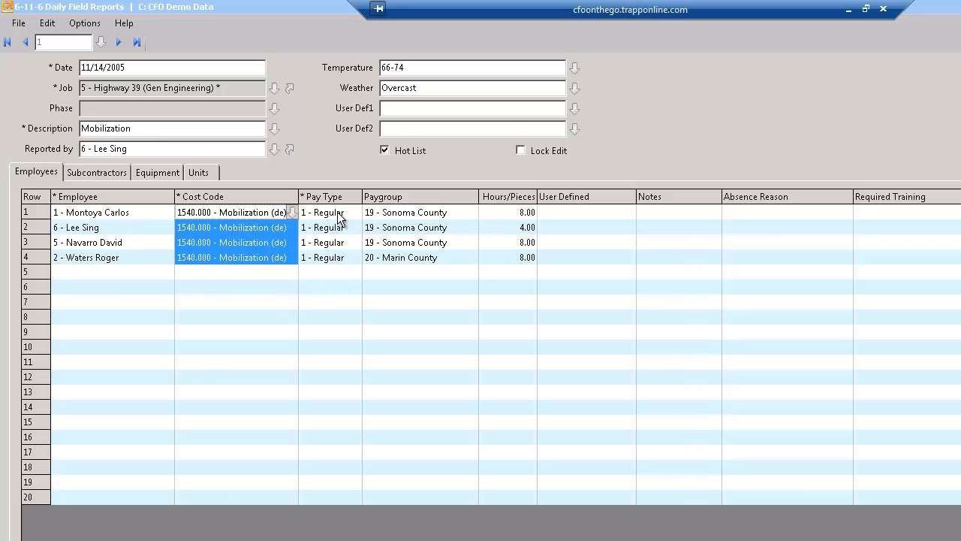
{"action": "left_click_drag", "start_coordinate": [337, 212], "coordinate": [333, 258]}
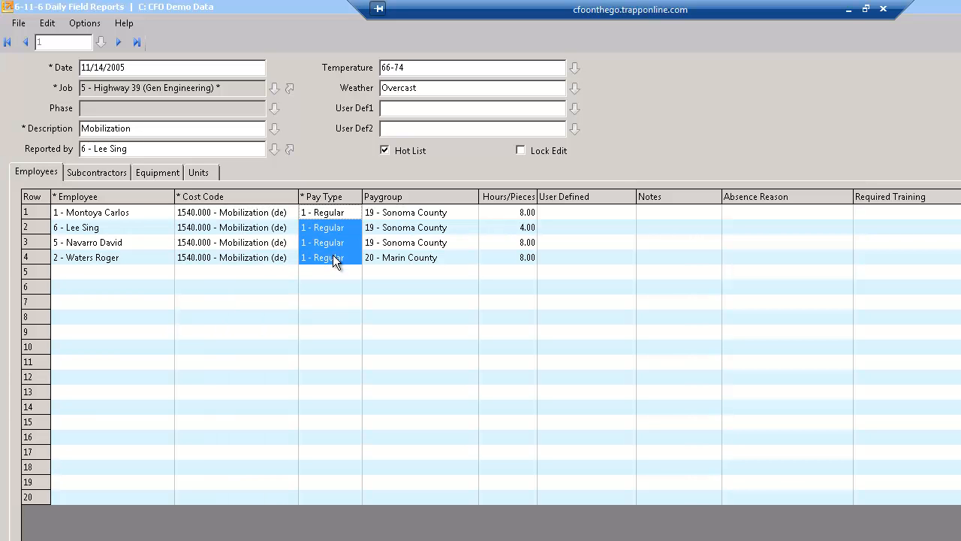
{"action": "left_click_drag", "start_coordinate": [518, 213], "coordinate": [517, 257]}
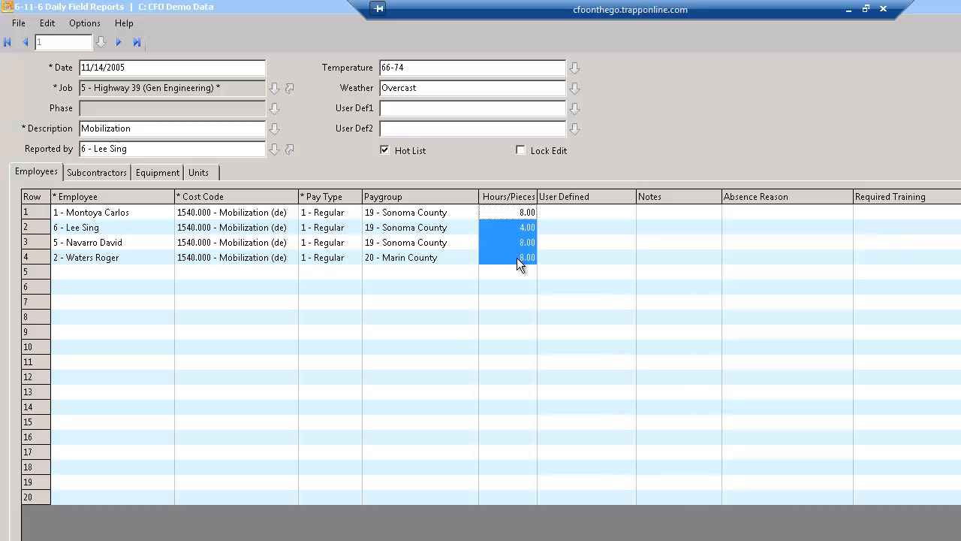
{"action": "left_click", "coordinate": [113, 176]}
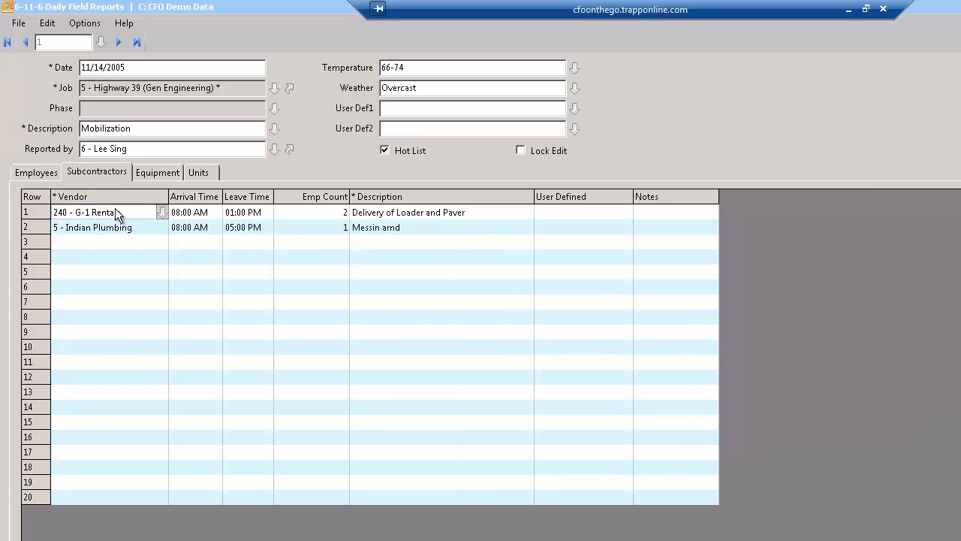
{"action": "left_click", "coordinate": [159, 174]}
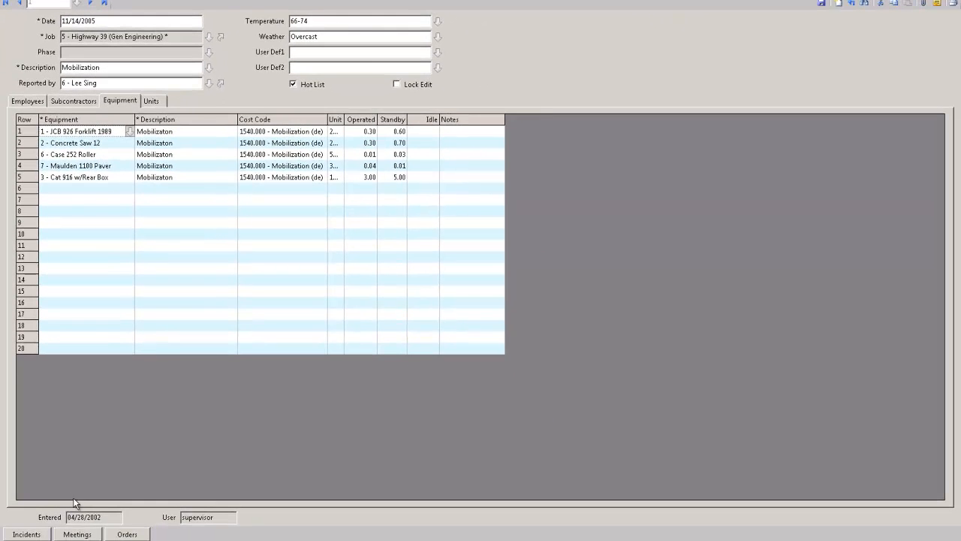
Read the notes of the report's phone meeting, and close the meetings list and the daily field report.
{"action": "left_click", "coordinate": [77, 534]}
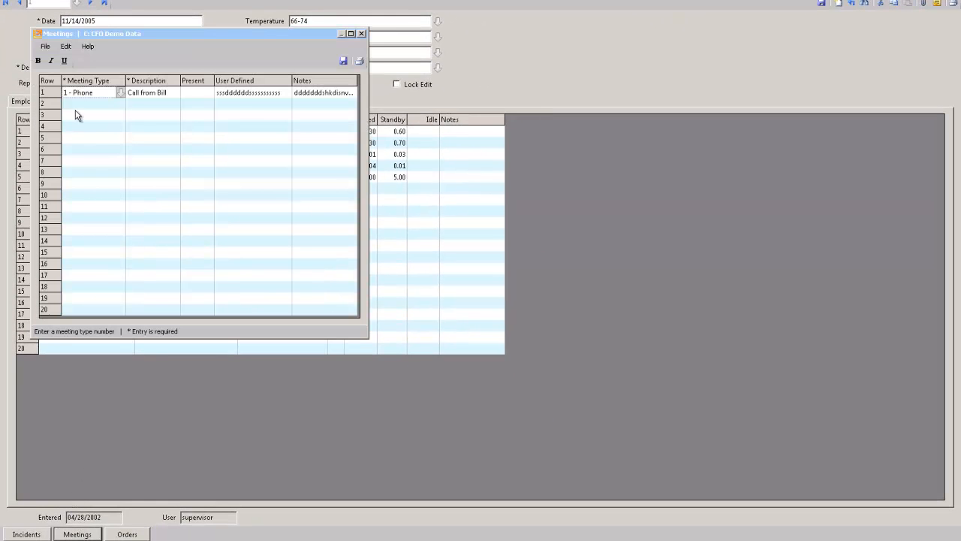
{"action": "double_click", "coordinate": [302, 94]}
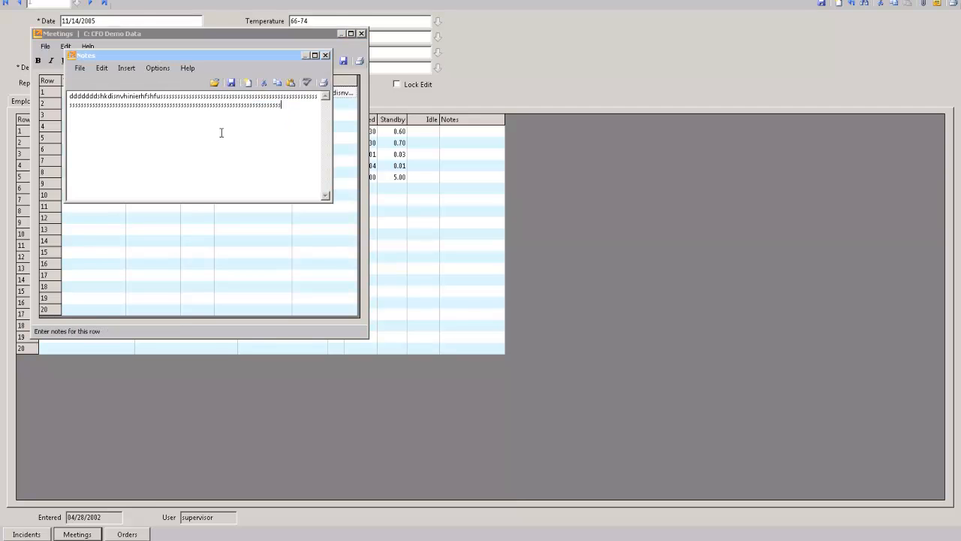
{"action": "left_click", "coordinate": [325, 55]}
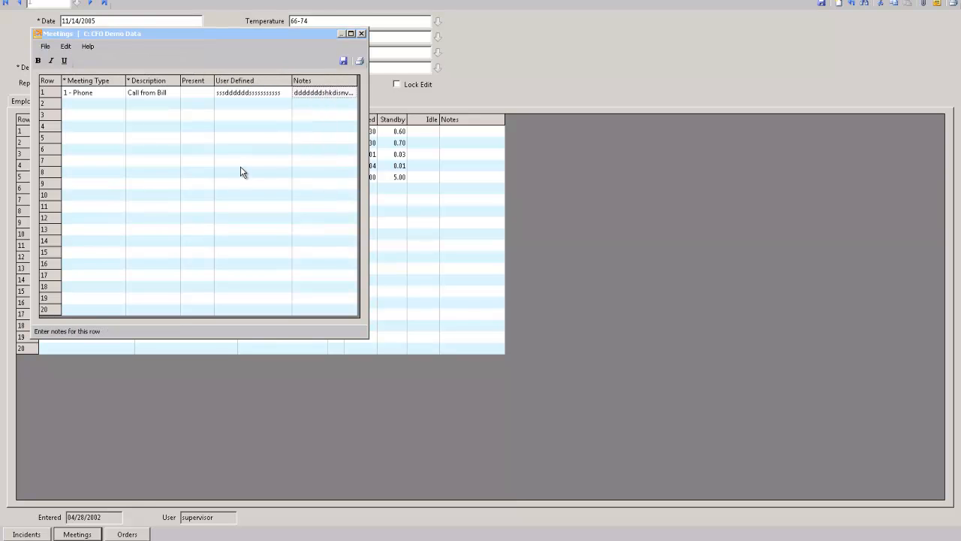
{"action": "left_click", "coordinate": [361, 34]}
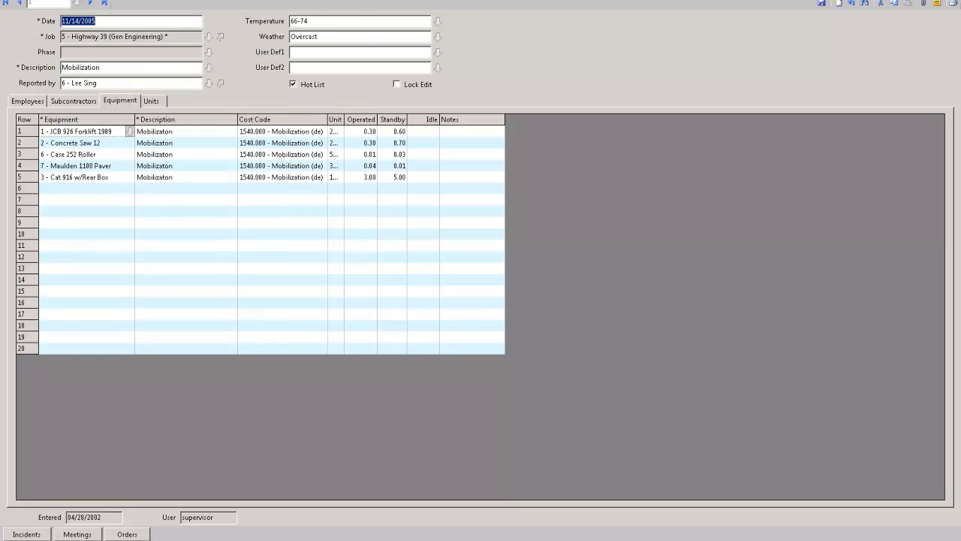
{"action": "key", "text": "Escape"}
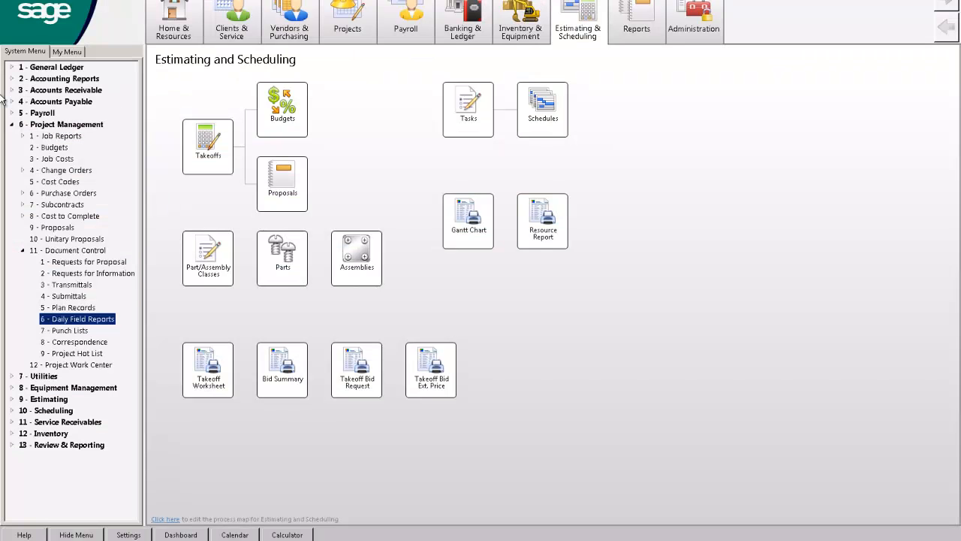
Check the import data options of Payroll Records under Payroll Processing, and close the payroll window.
{"action": "left_click", "coordinate": [21, 137]}
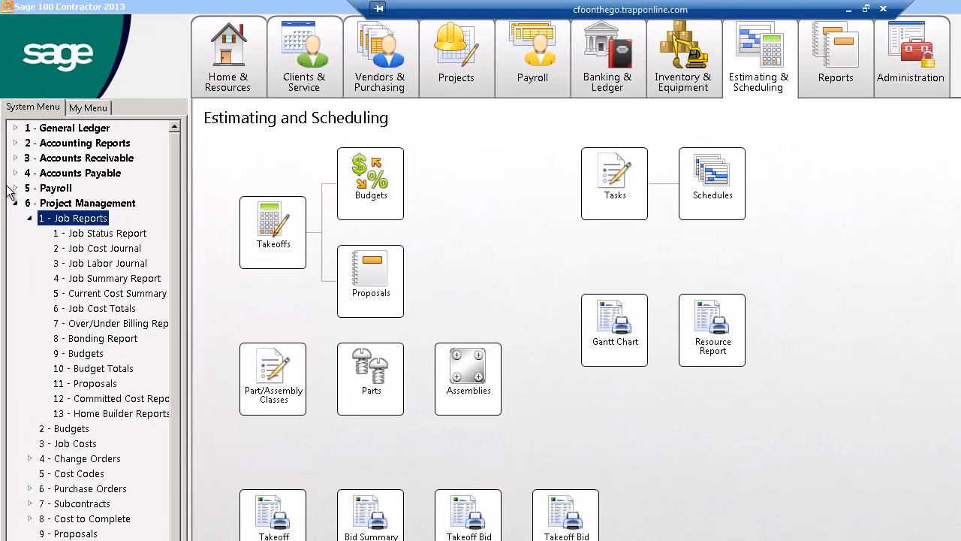
{"action": "left_click", "coordinate": [12, 114]}
{"action": "left_click", "coordinate": [54, 220]}
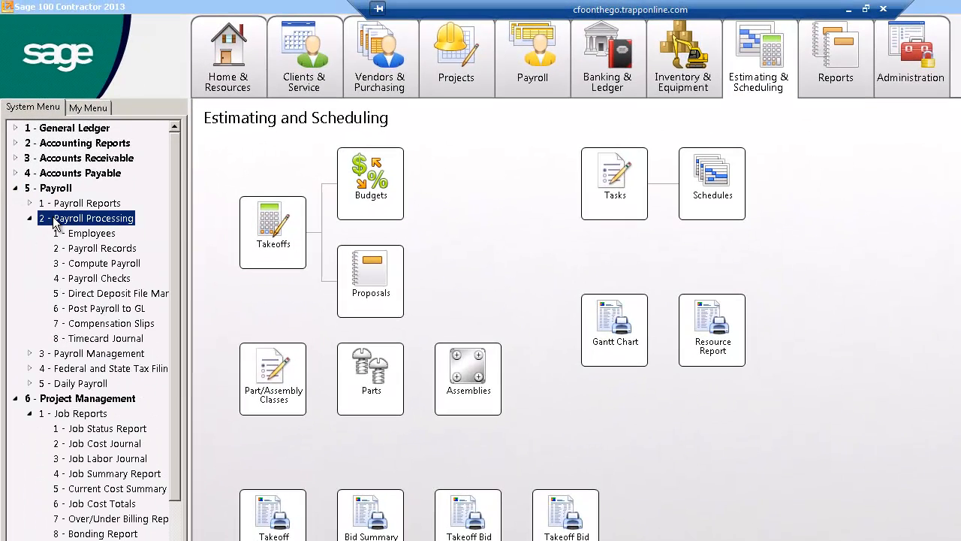
{"action": "left_click", "coordinate": [79, 247]}
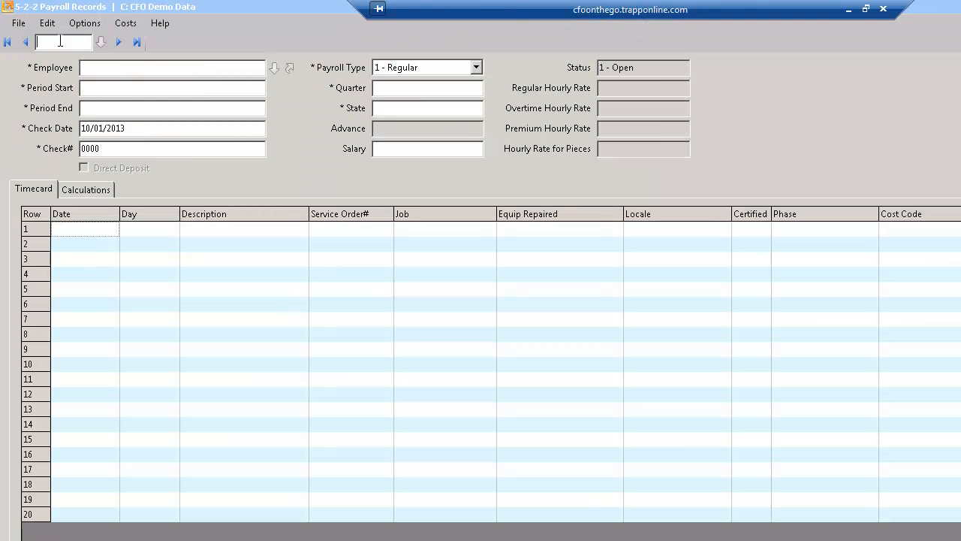
{"action": "left_click", "coordinate": [69, 24]}
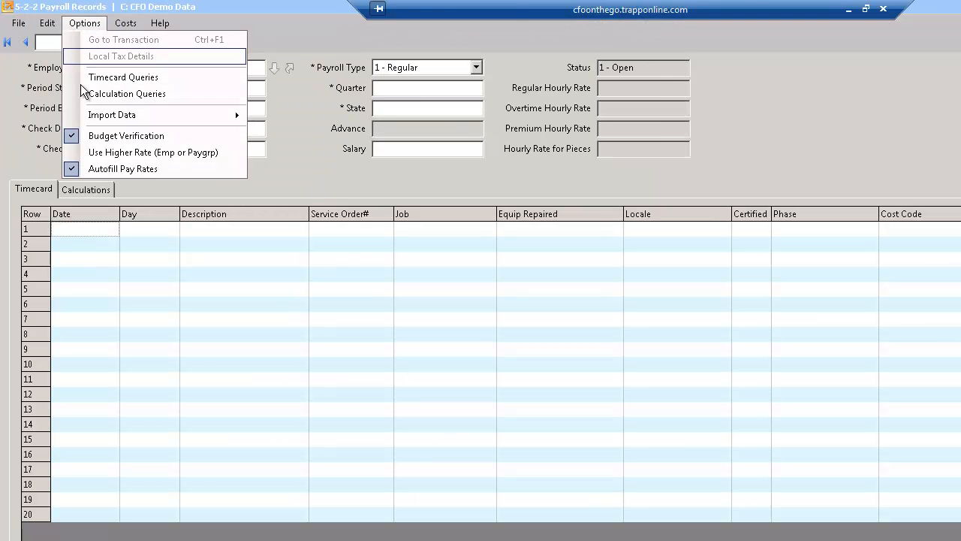
{"action": "mouse_move", "coordinate": [97, 118]}
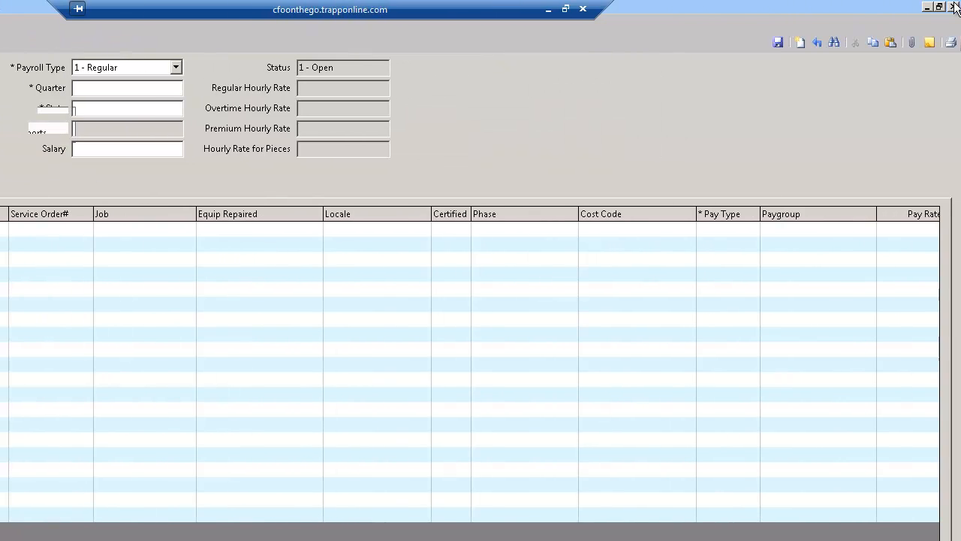
{"action": "left_click", "coordinate": [954, 6]}
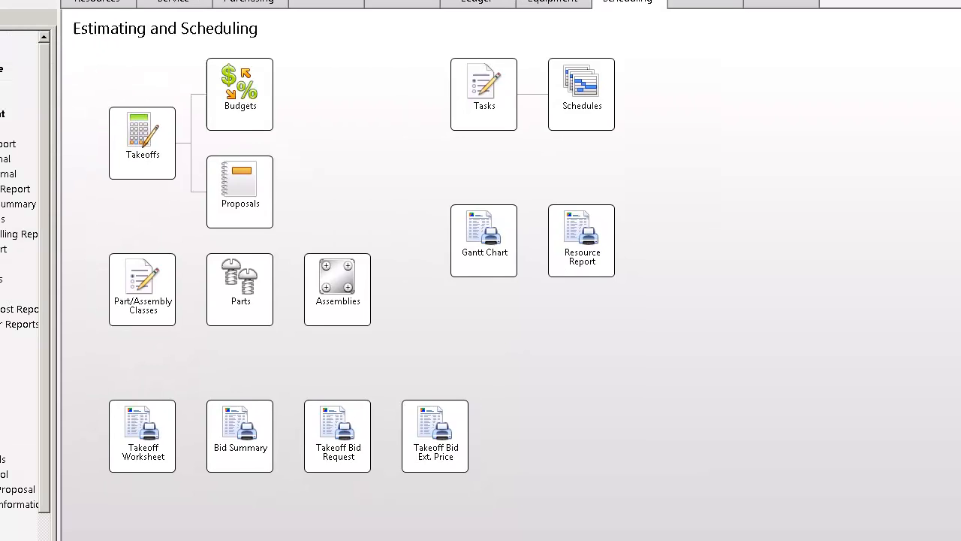
{"action": "left_click", "coordinate": [15, 46]}
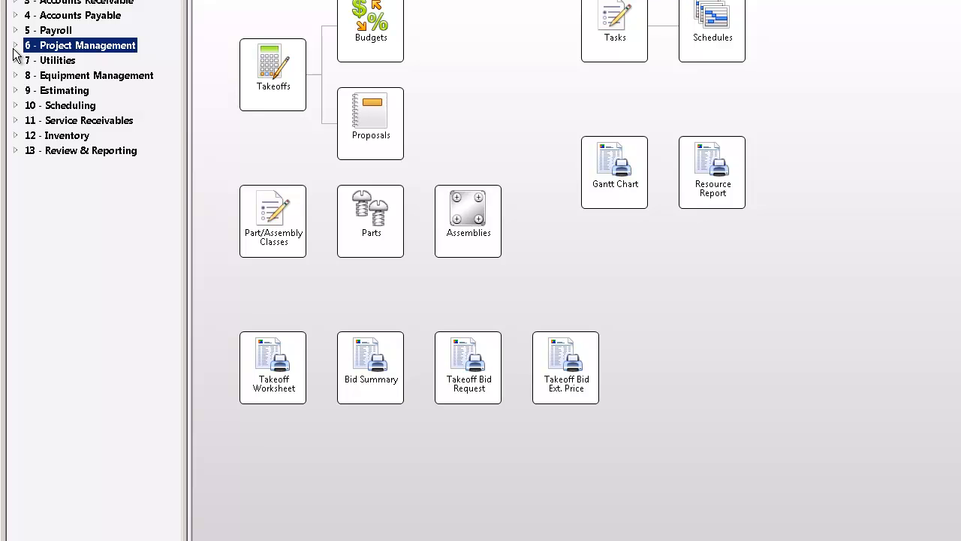
Open Hours to Complete from Projects and display the record for job 23 - Mica Corporation (Lndscp).
{"action": "left_click", "coordinate": [349, 28]}
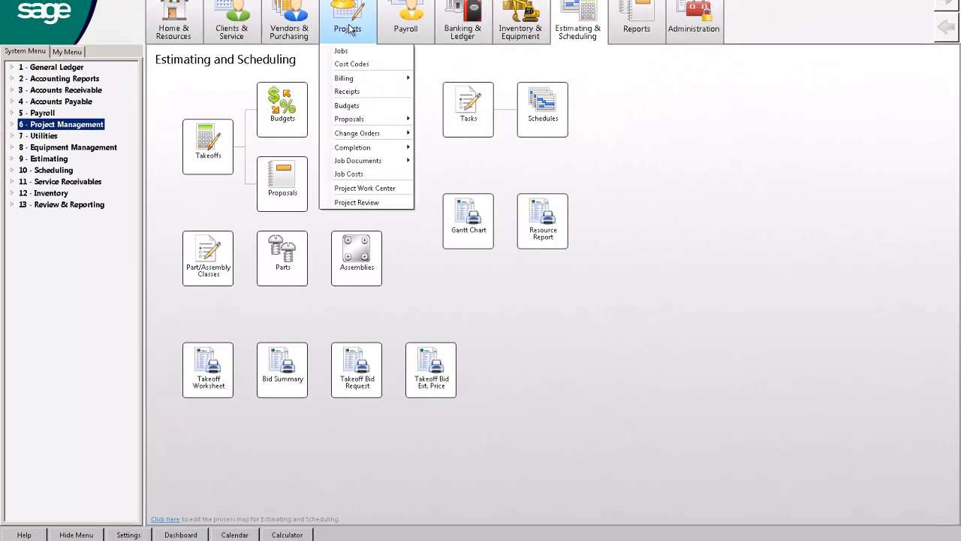
{"action": "left_click", "coordinate": [351, 29]}
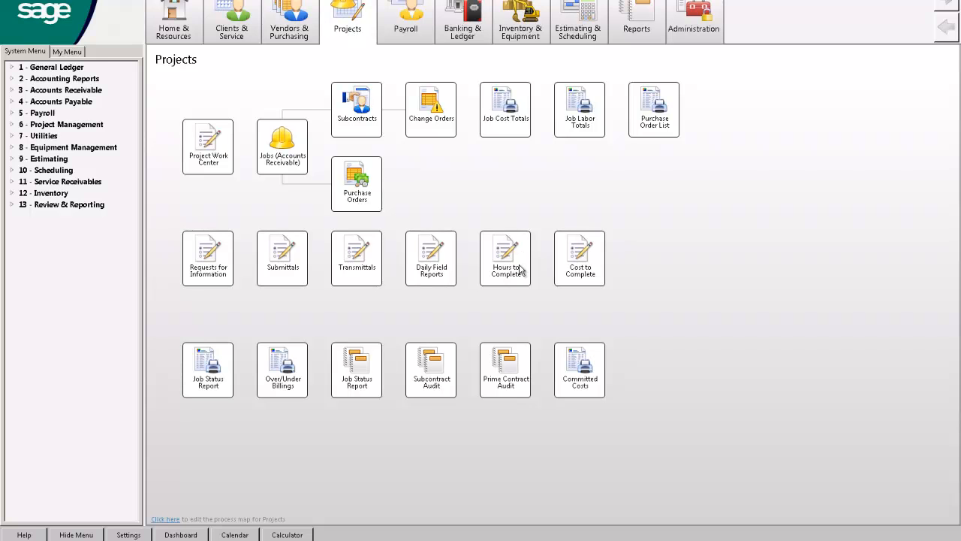
{"action": "left_click", "coordinate": [520, 268]}
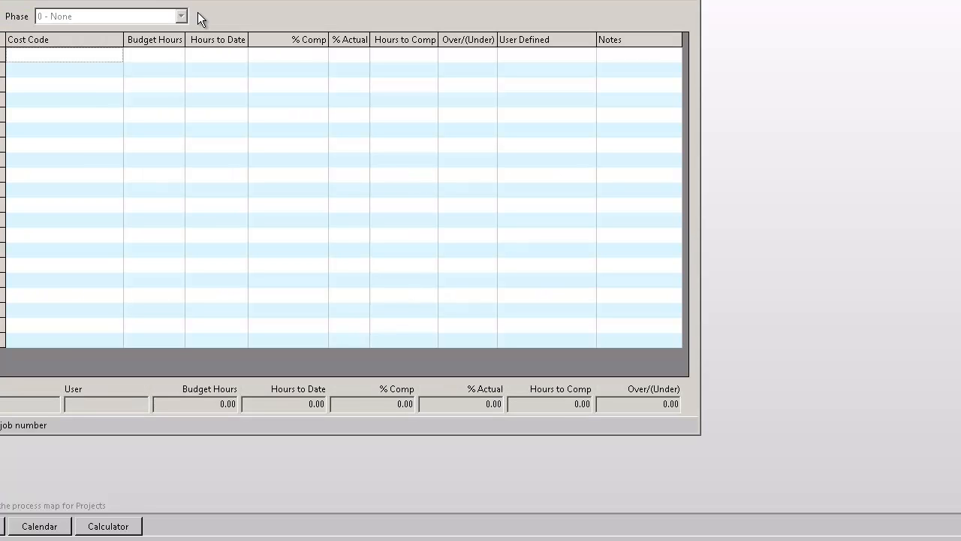
{"action": "left_click", "coordinate": [2, 1]}
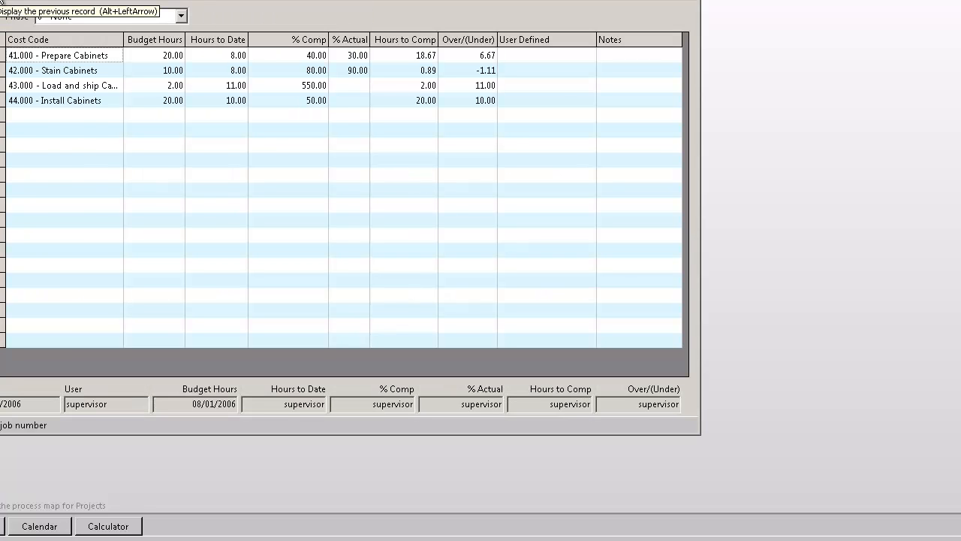
Examine the job's cost codes with their budget hours, hours to date, percent complete and actual percent.
{"action": "left_click_drag", "start_coordinate": [63, 69], "coordinate": [65, 217]}
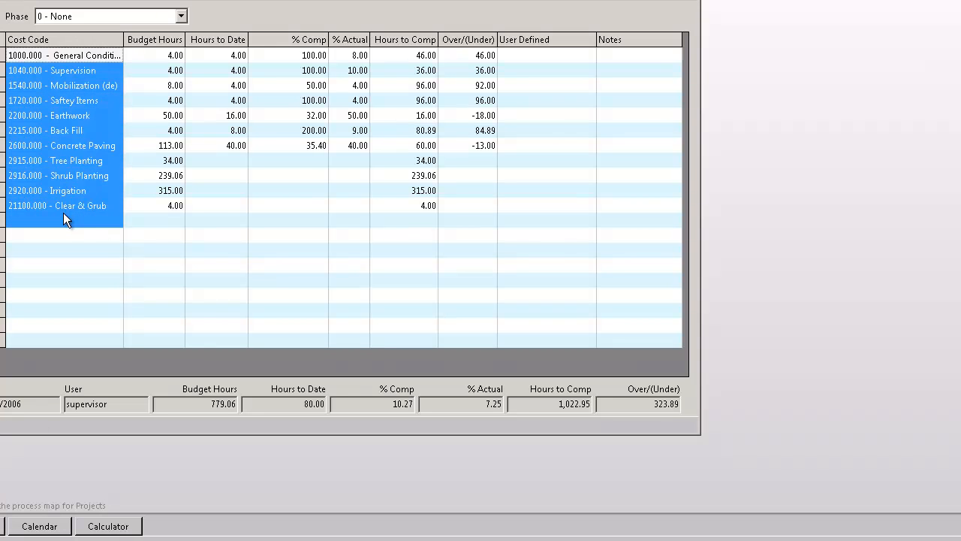
{"action": "left_click_drag", "start_coordinate": [165, 69], "coordinate": [167, 209]}
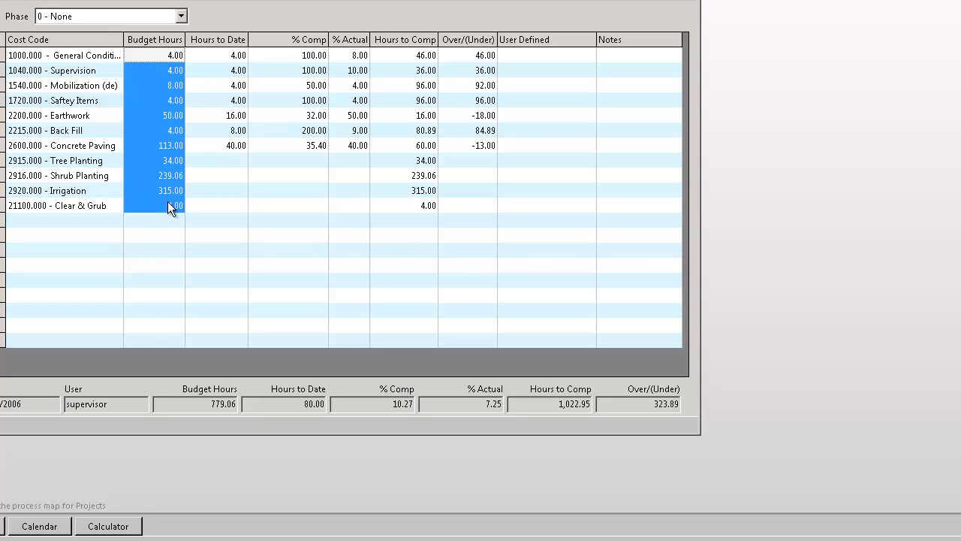
{"action": "left_click_drag", "start_coordinate": [235, 69], "coordinate": [234, 152]}
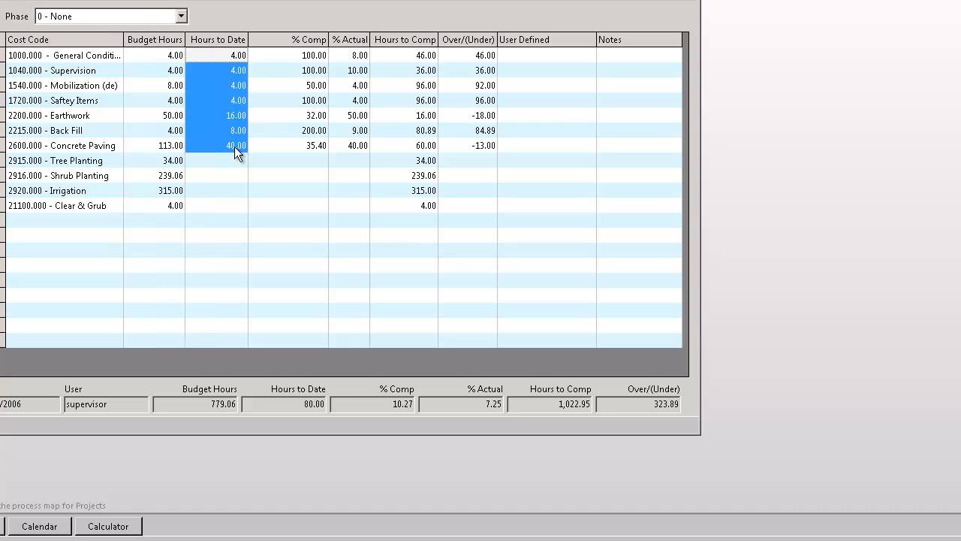
{"action": "left_click", "coordinate": [292, 57]}
{"action": "left_click_drag", "start_coordinate": [293, 74], "coordinate": [295, 143]}
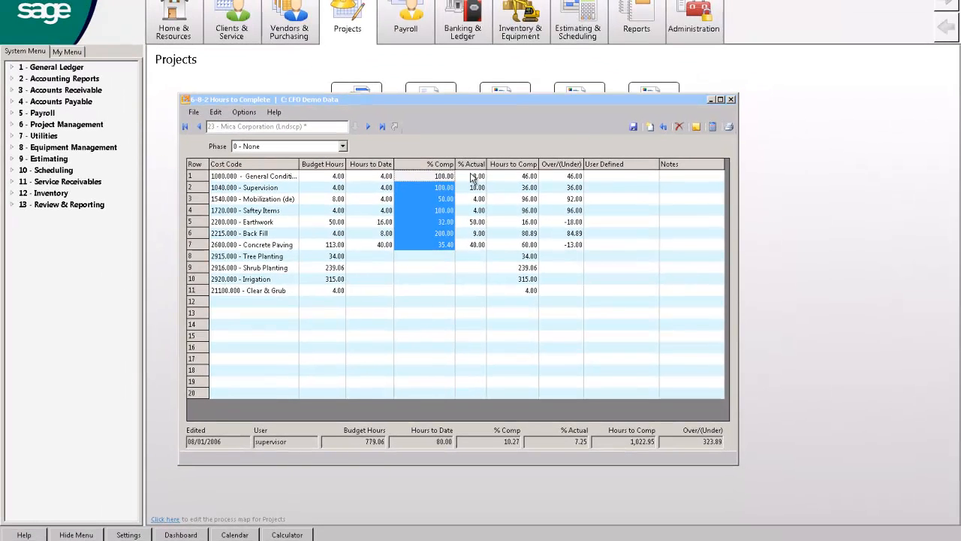
{"action": "left_click_drag", "start_coordinate": [474, 187], "coordinate": [475, 246]}
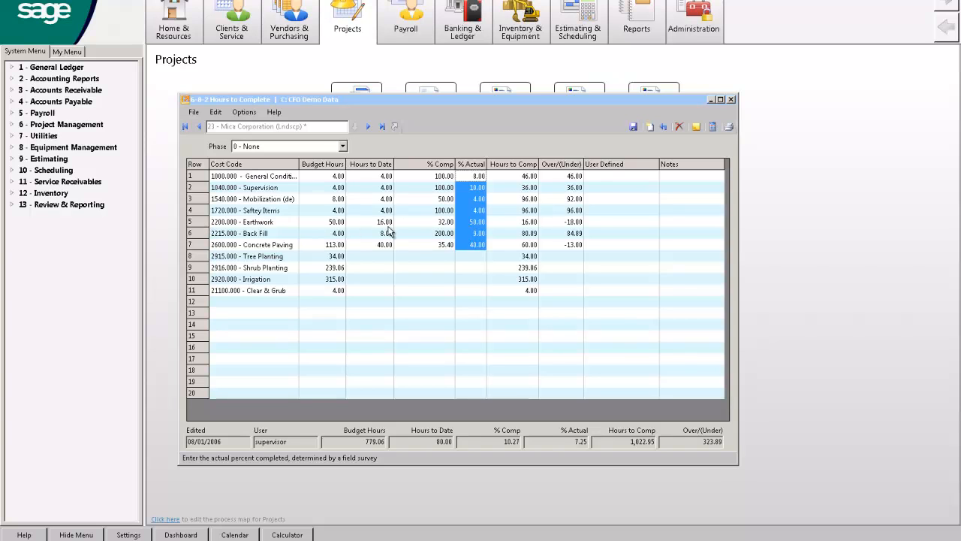
Set the Earthwork cost code's actual percent complete to 65 and recalculate the hours to complete.
{"action": "left_click", "coordinate": [473, 224]}
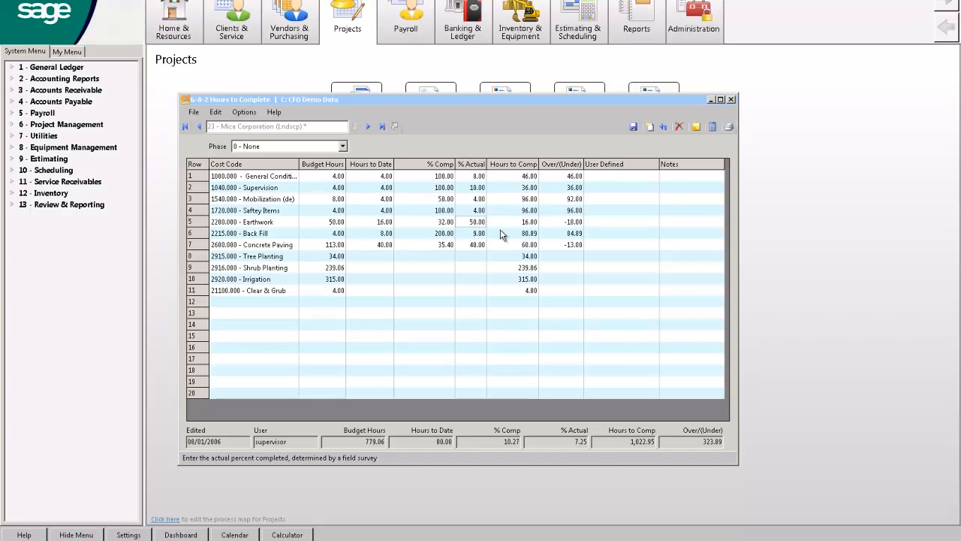
{"action": "type", "text": "65"}
{"action": "key", "text": "Tab"}
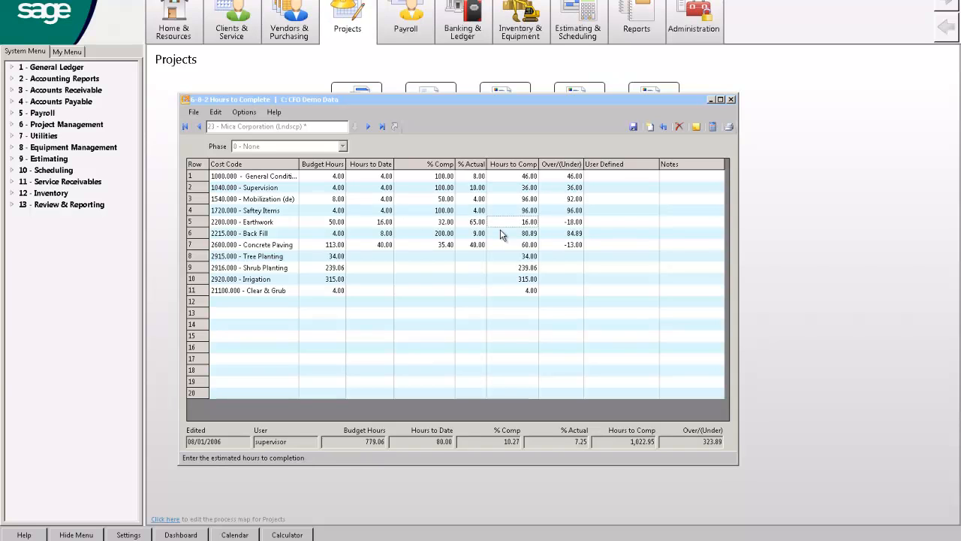
{"action": "left_click", "coordinate": [713, 126]}
{"action": "left_click", "coordinate": [556, 225]}
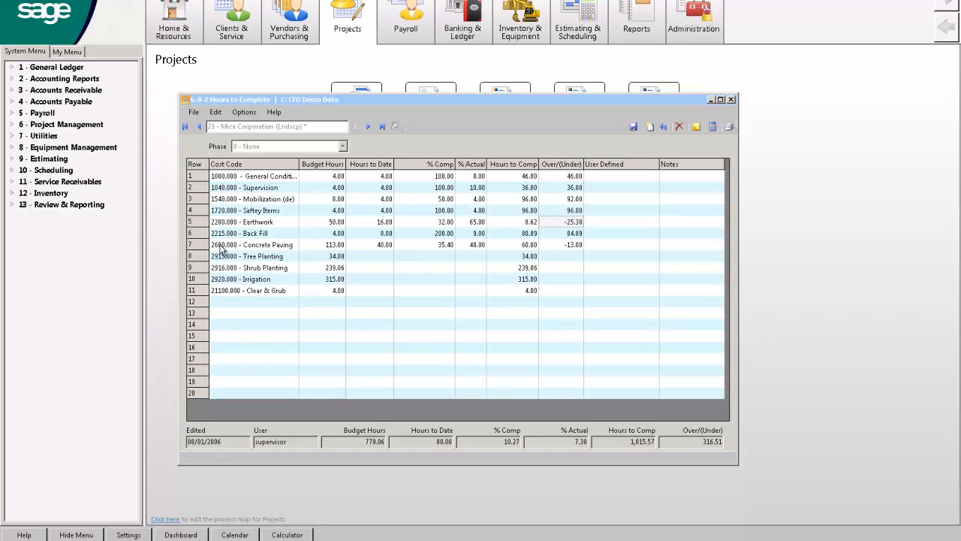
Close Hours to Complete without saving the changes, and expand the Project Management functions.
{"action": "left_click", "coordinate": [730, 101]}
{"action": "left_click", "coordinate": [492, 302]}
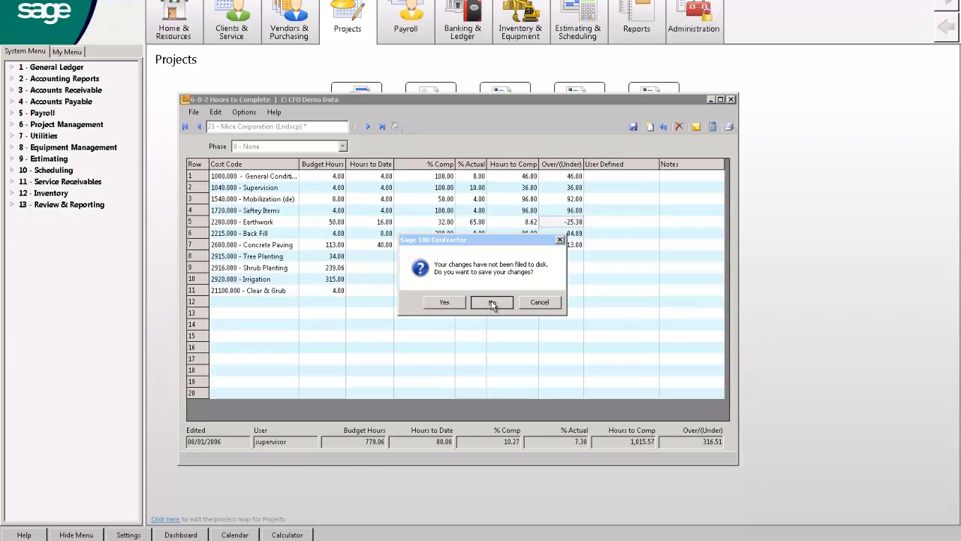
{"action": "left_click", "coordinate": [11, 125]}
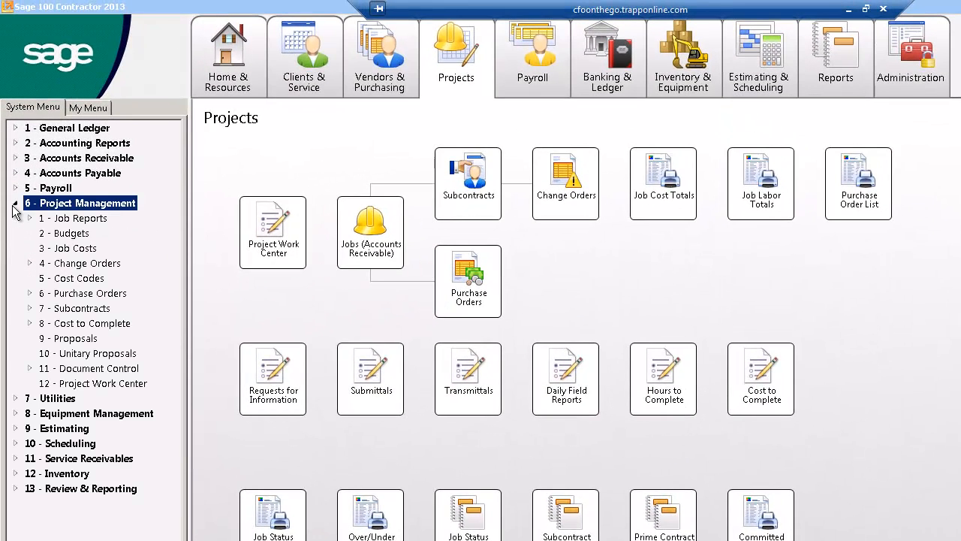
Open Units to Complete from the Cost to Complete functions and display the record for job 5 - Highway 39 (Gen Engineering).
{"action": "left_click", "coordinate": [28, 324]}
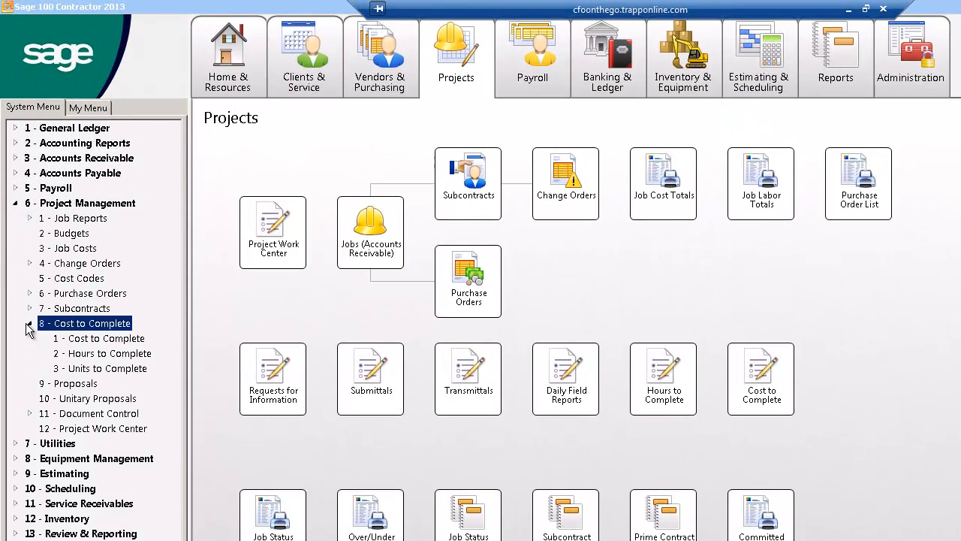
{"action": "double_click", "coordinate": [84, 368]}
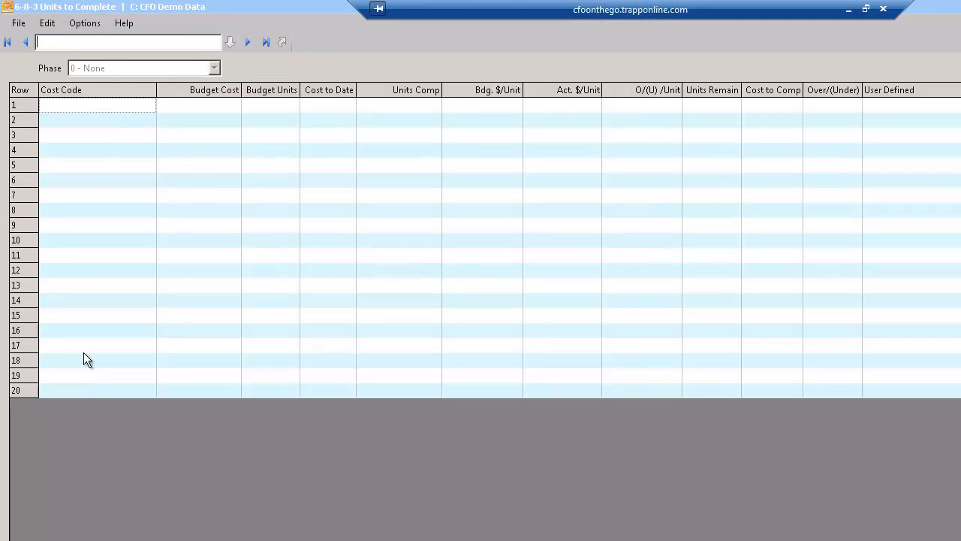
{"action": "left_click", "coordinate": [263, 42]}
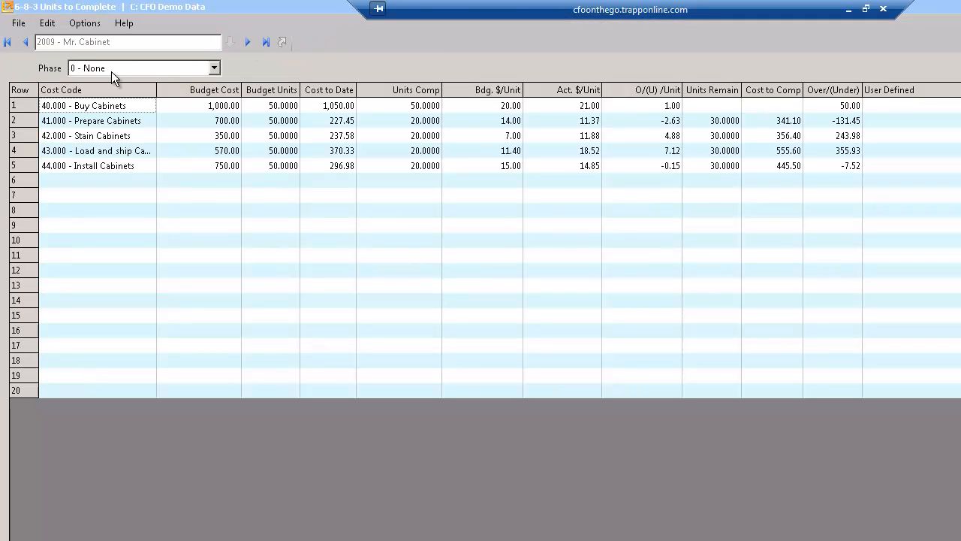
{"action": "left_click", "coordinate": [27, 43]}
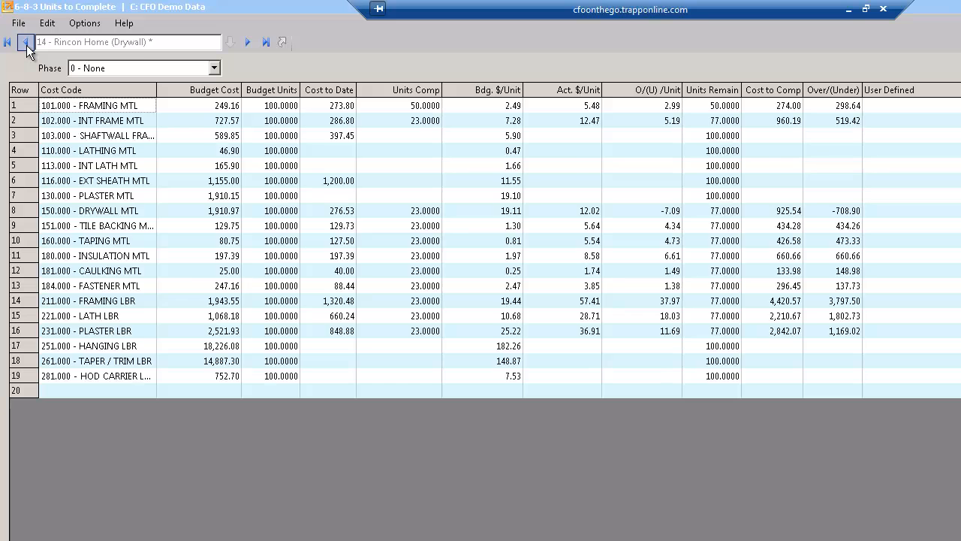
{"action": "left_click", "coordinate": [26, 44]}
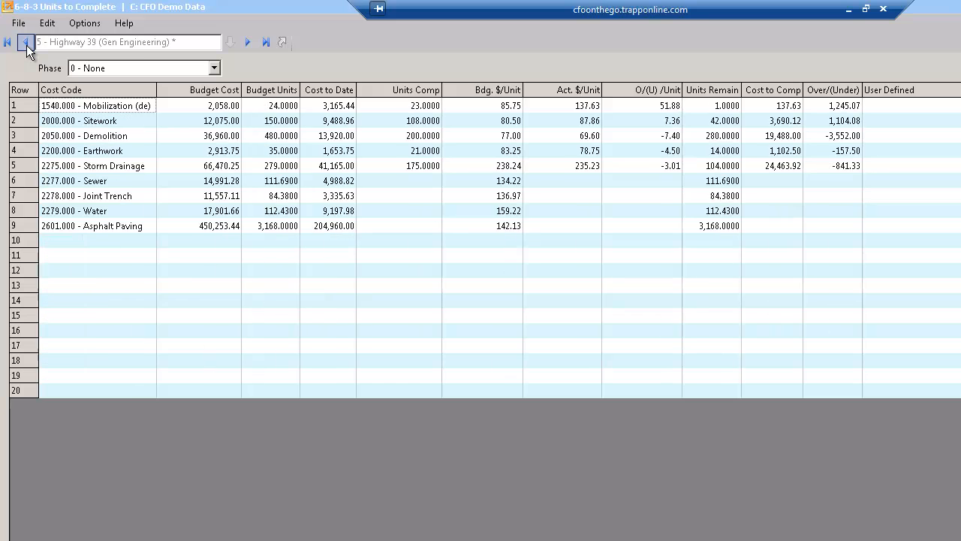
Review the Demolition cost code's budget and cost to date, and set its completed units to 210.
{"action": "left_click", "coordinate": [21, 138]}
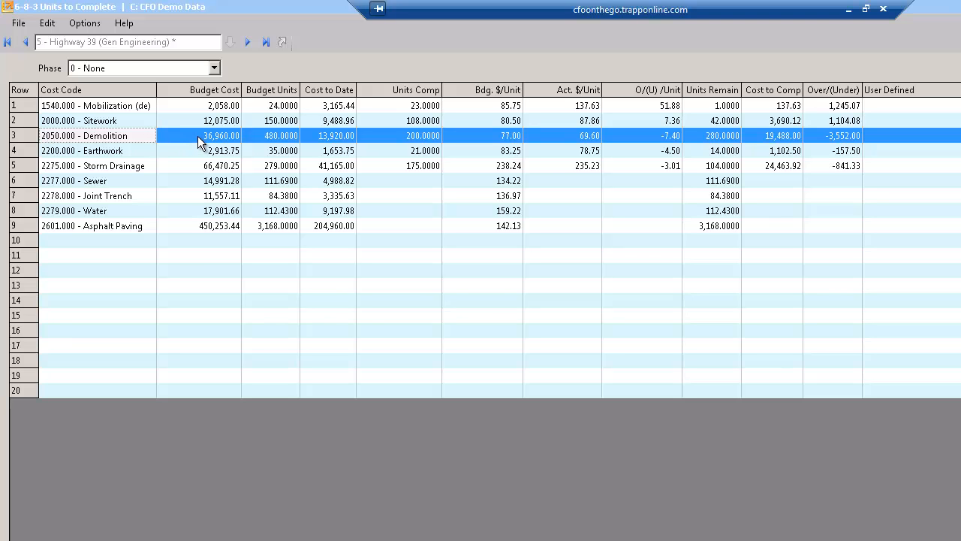
{"action": "left_click", "coordinate": [266, 136]}
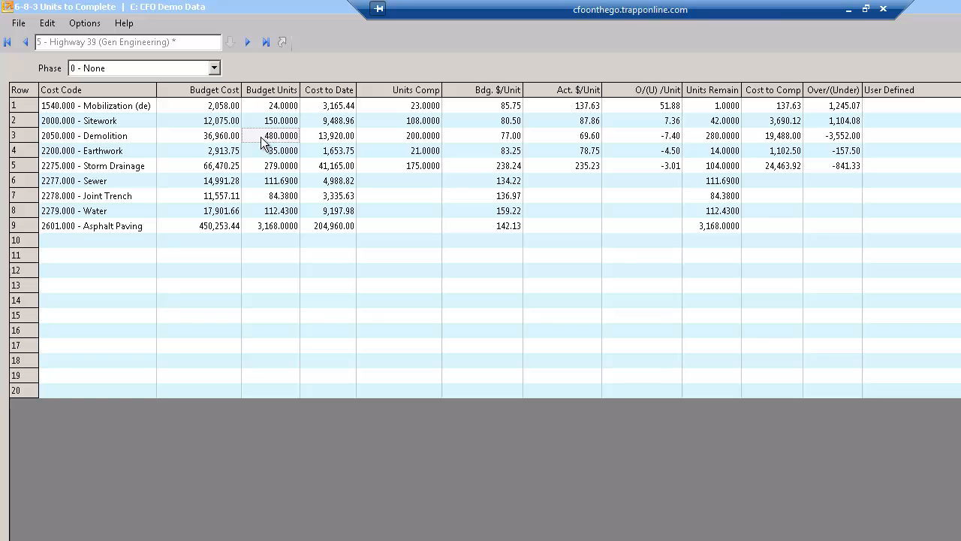
{"action": "left_click", "coordinate": [342, 141]}
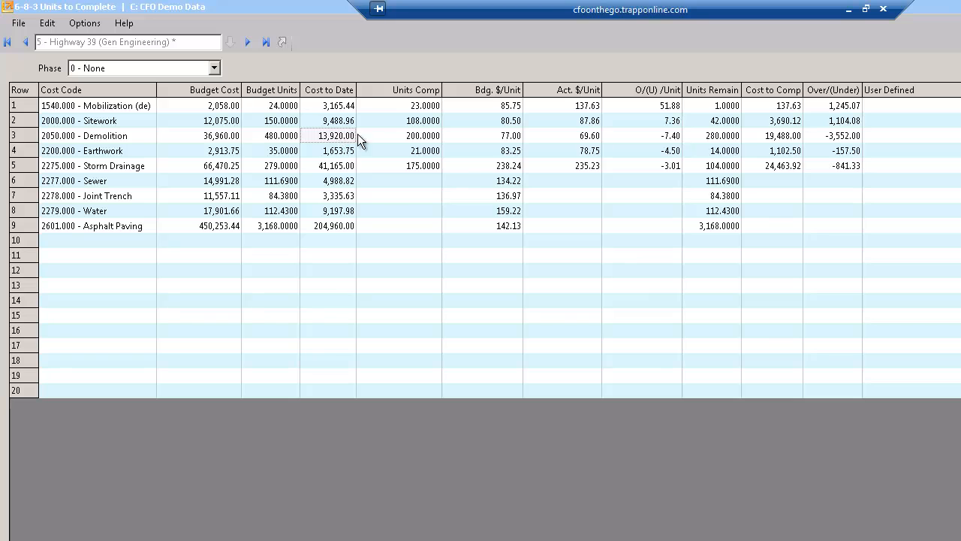
{"action": "left_click", "coordinate": [409, 141]}
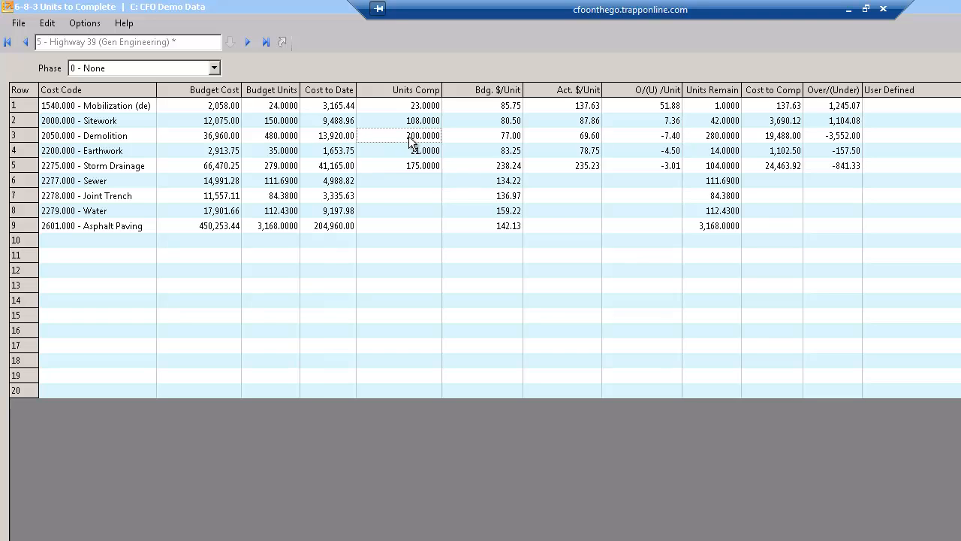
{"action": "type", "text": "210"}
{"action": "key", "text": "Tab"}
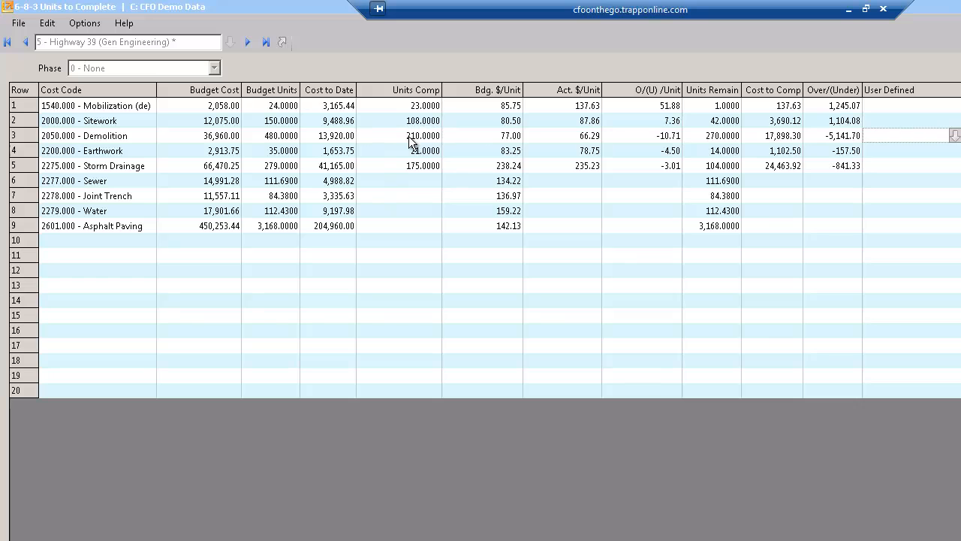
Compare the budgeted and actual cost per unit for the Demolition and Mobilization cost codes.
{"action": "left_click", "coordinate": [19, 137]}
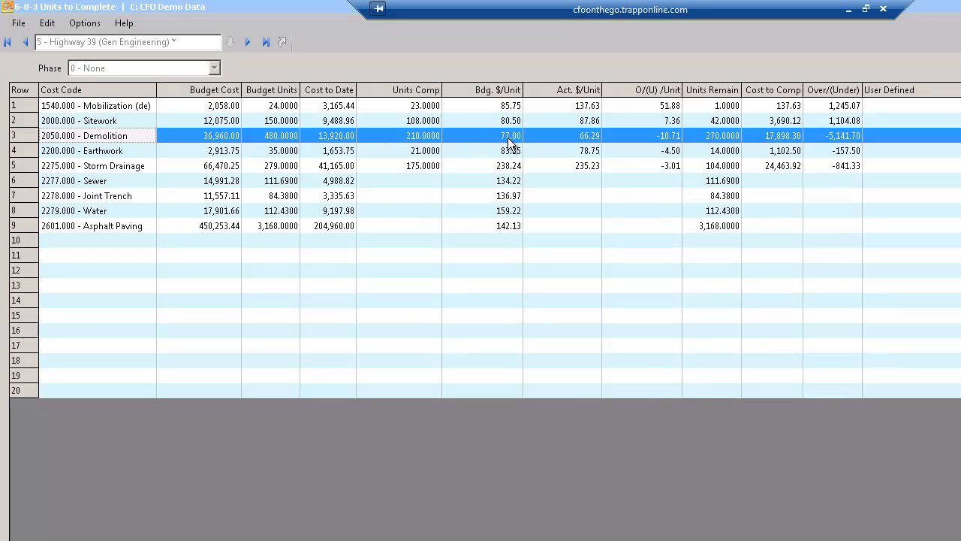
{"action": "left_click", "coordinate": [575, 140]}
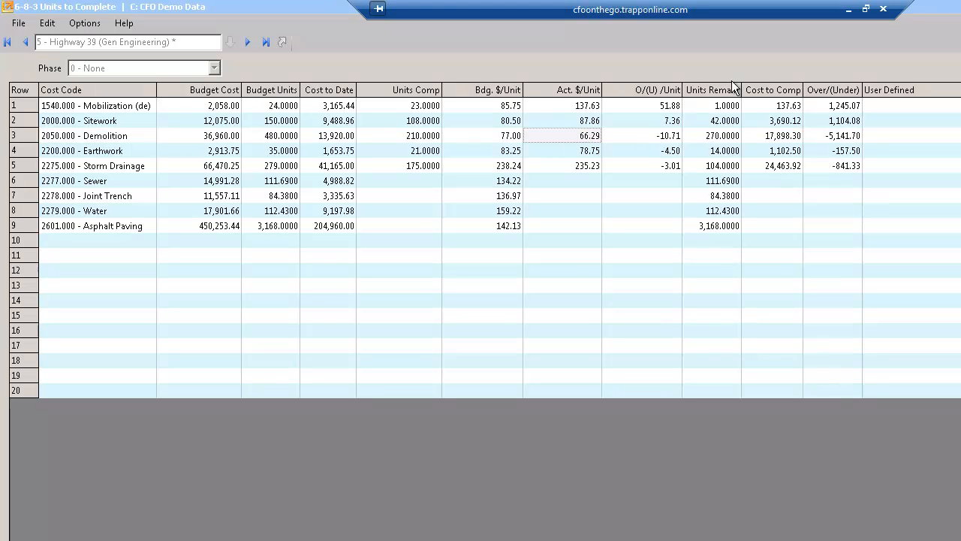
{"action": "left_click", "coordinate": [577, 91]}
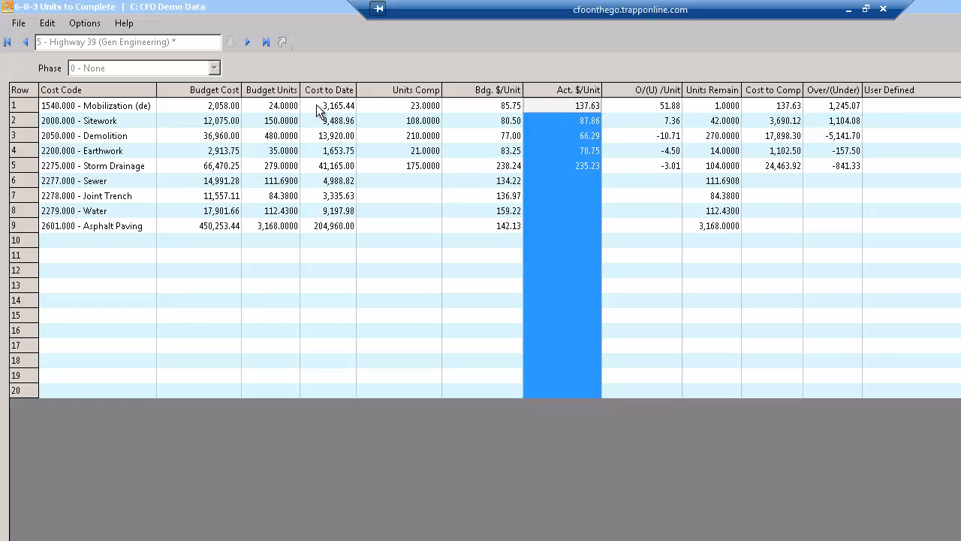
{"action": "left_click", "coordinate": [23, 106]}
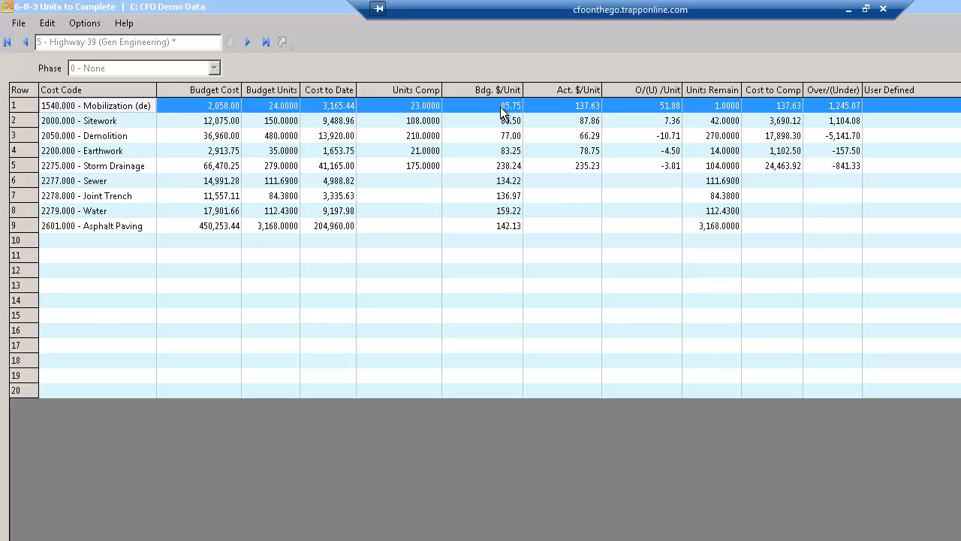
{"action": "left_click", "coordinate": [566, 108]}
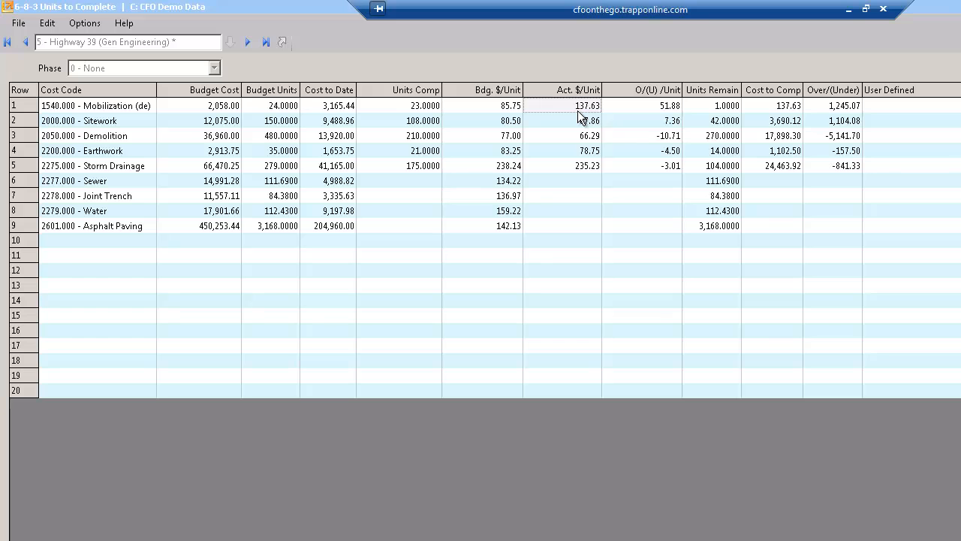
{"action": "left_click", "coordinate": [510, 109]}
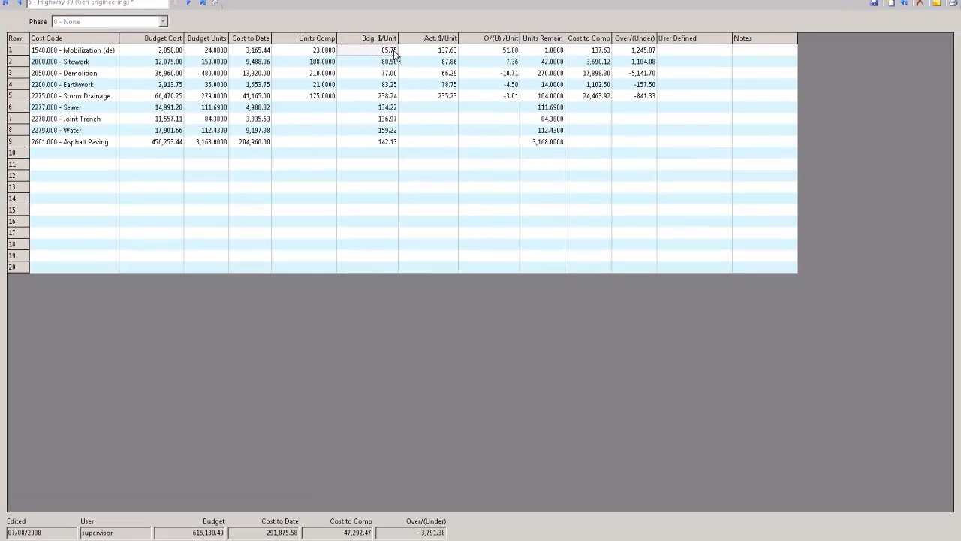
{"action": "left_click", "coordinate": [422, 53]}
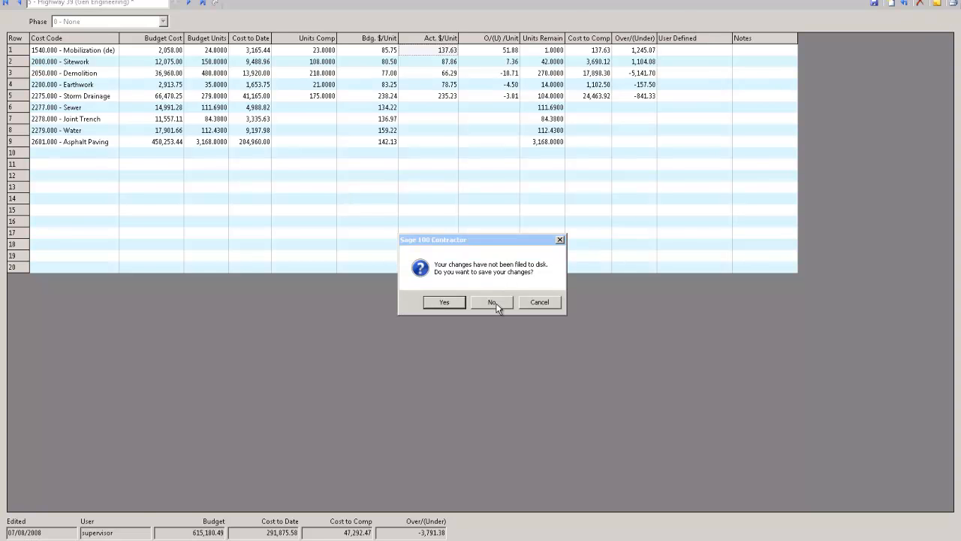
Close Units to Complete without saving the changes, and open Work Orders/Invoices/Credits from Service Receivables.
{"action": "left_click", "coordinate": [496, 303]}
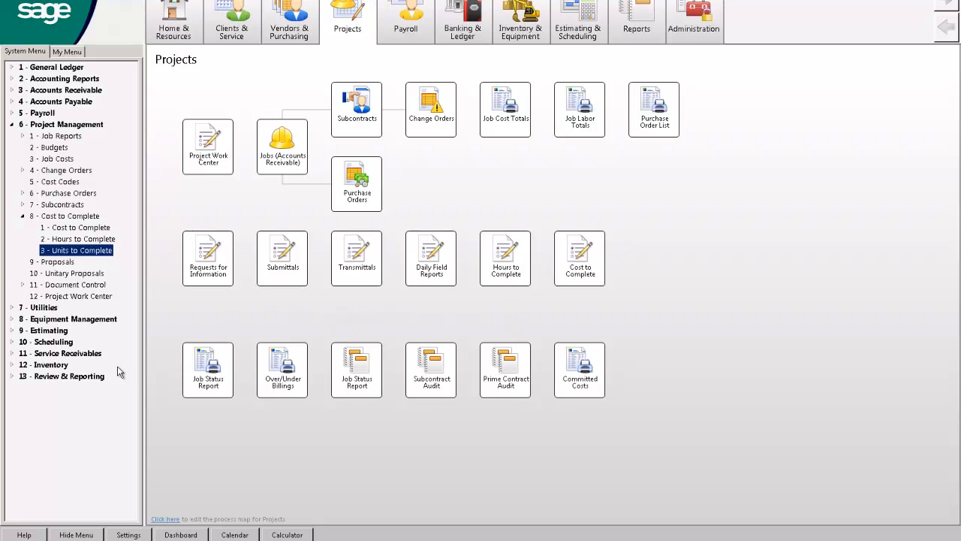
{"action": "left_click", "coordinate": [23, 216]}
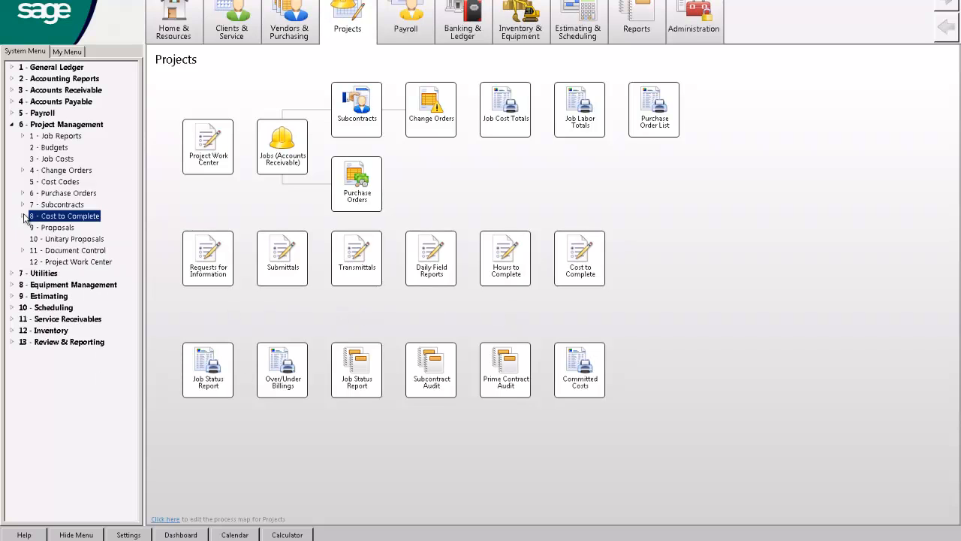
{"action": "left_click", "coordinate": [12, 126]}
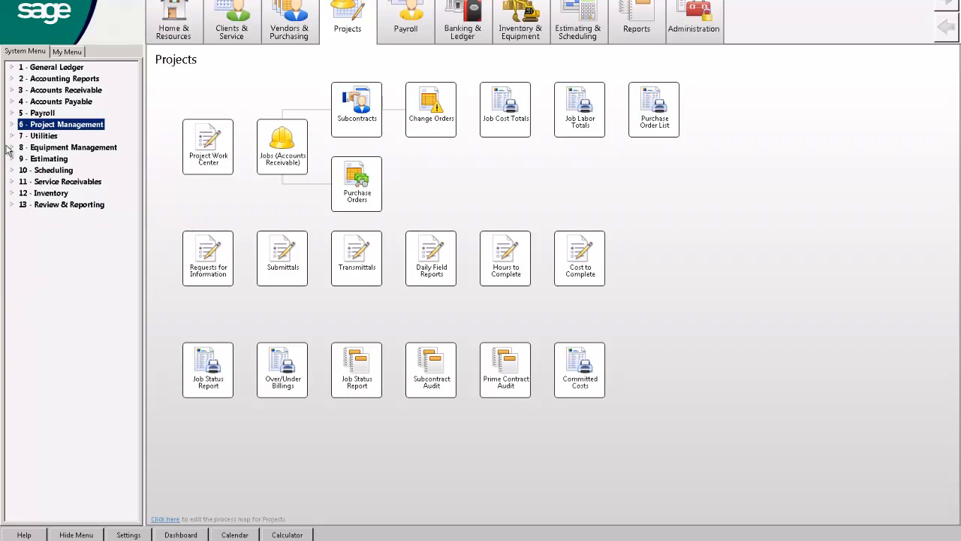
{"action": "left_click", "coordinate": [10, 184]}
{"action": "left_click", "coordinate": [75, 204]}
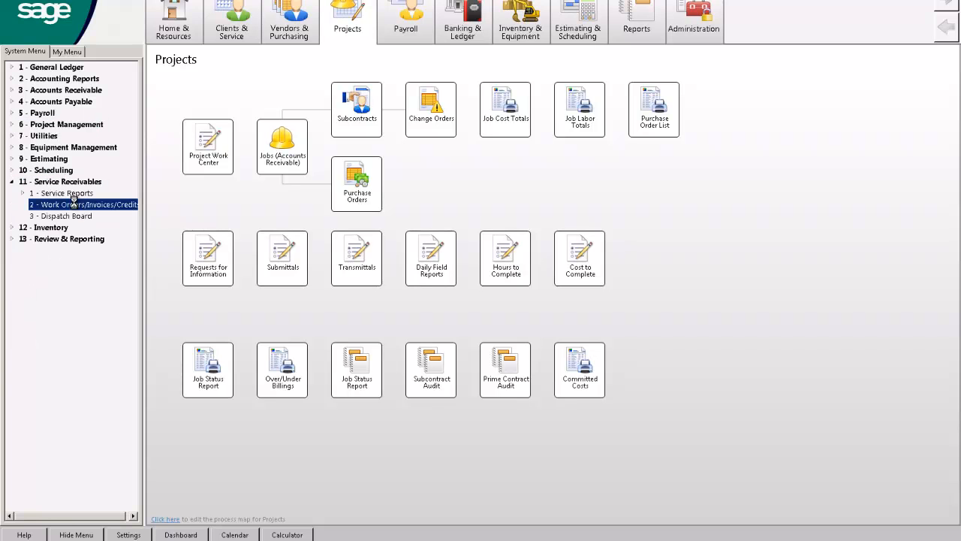
{"action": "double_click", "coordinate": [74, 204]}
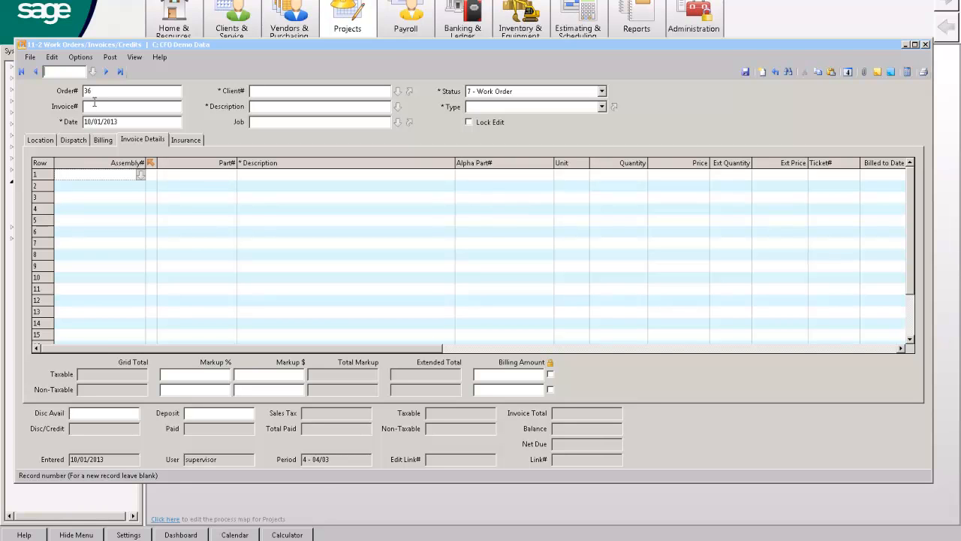
Enter the client number on the new work order and describe the job as "Fix something".
{"action": "left_click", "coordinate": [277, 91]}
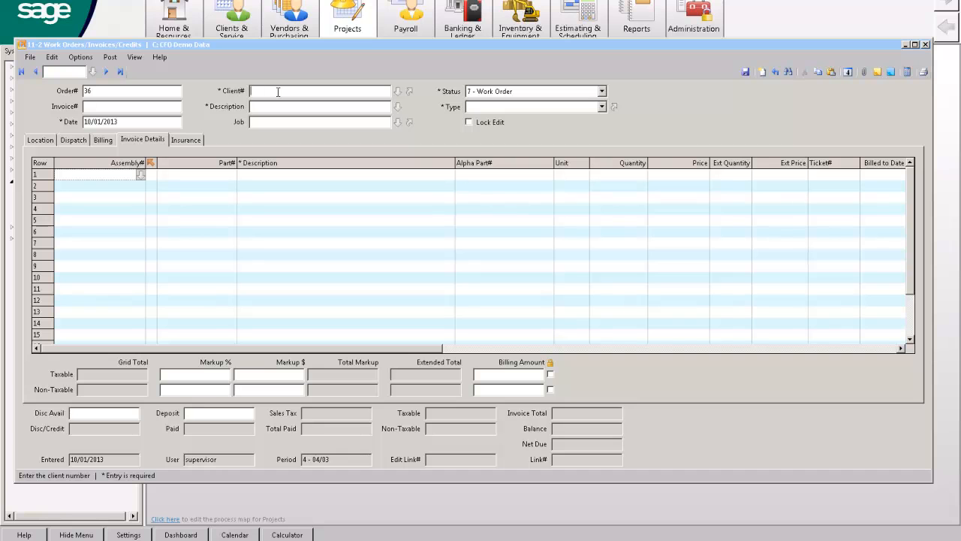
{"action": "type", "text": "1"}
{"action": "key", "text": "Tab"}
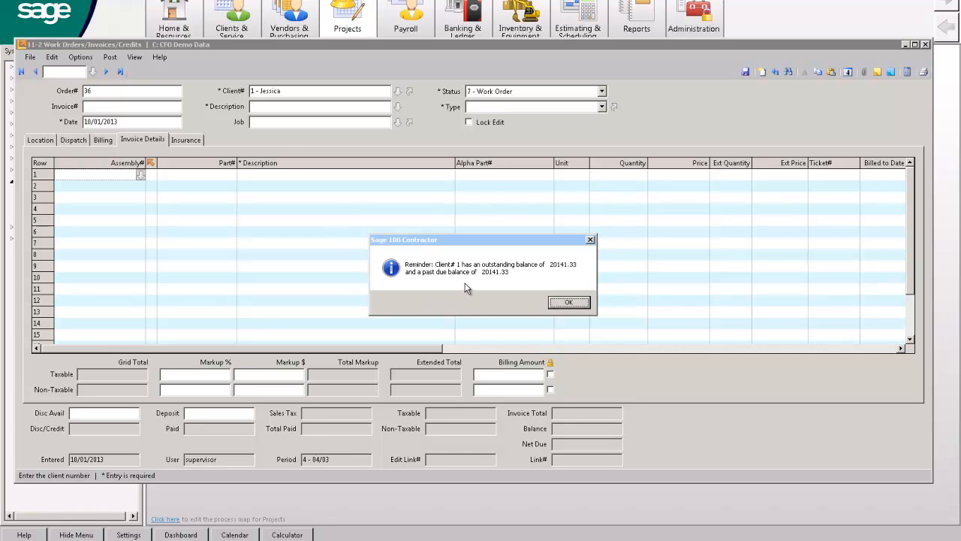
{"action": "left_click", "coordinate": [575, 302]}
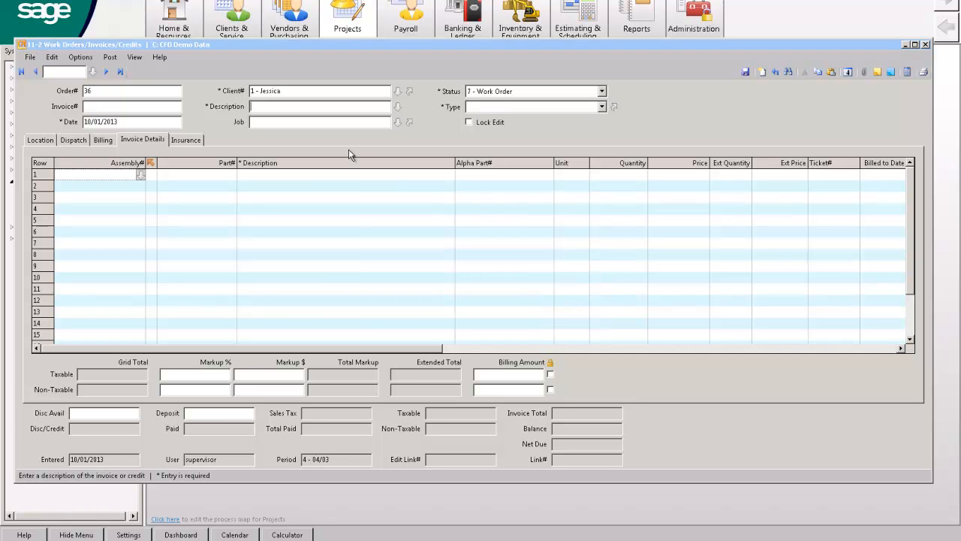
{"action": "type", "text": "Fix something"}
Keep the work order's status at 7 - Work Order and set its type to 2 - Repair.
{"action": "left_click", "coordinate": [499, 93]}
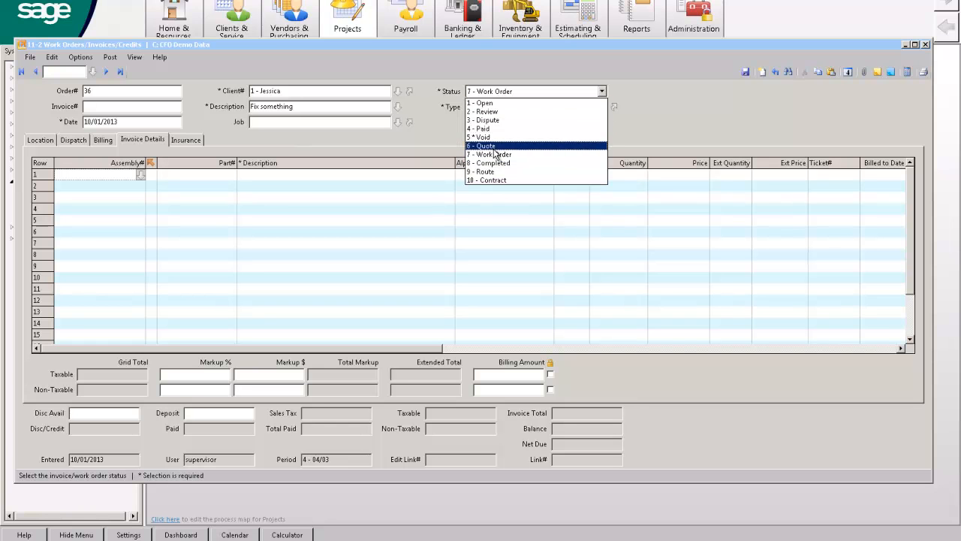
{"action": "left_click", "coordinate": [494, 92]}
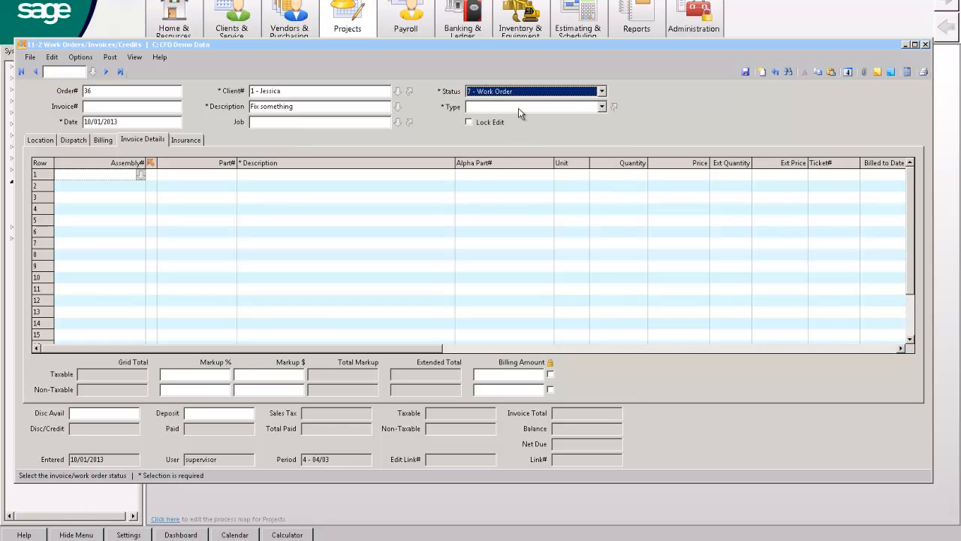
{"action": "left_click", "coordinate": [519, 111]}
{"action": "left_click", "coordinate": [499, 128]}
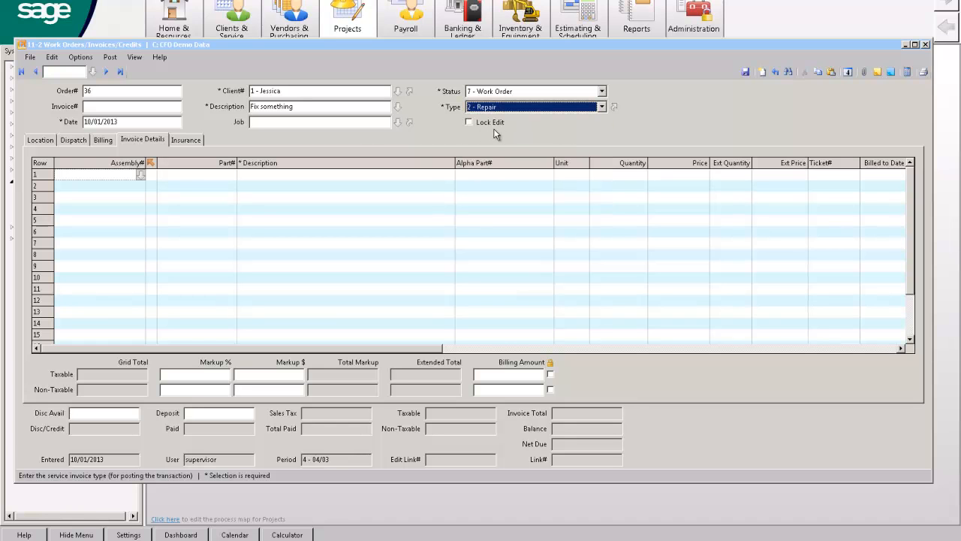
Assign the work order's technician as the employee on the first dispatch row, with priority 3 - Prompt.
{"action": "left_click", "coordinate": [78, 141]}
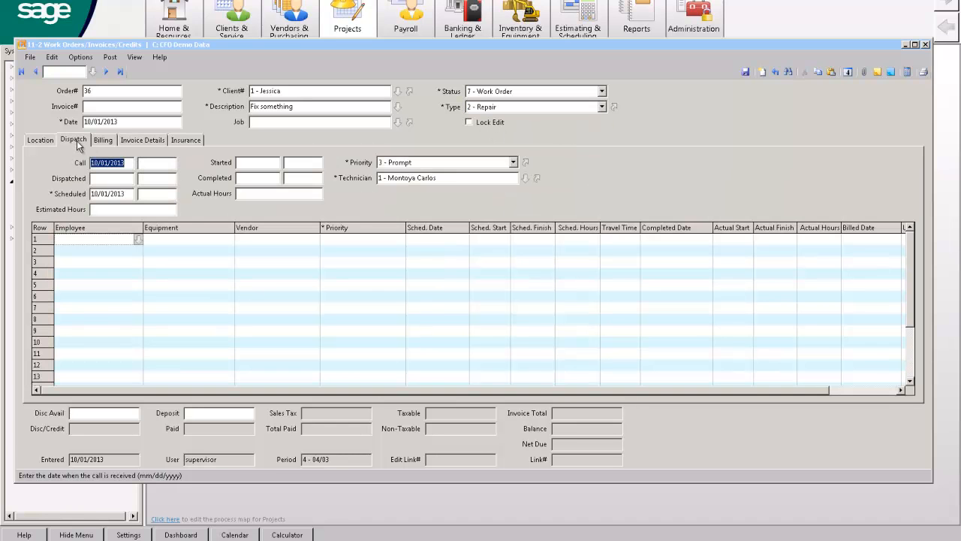
{"action": "left_click", "coordinate": [132, 239]}
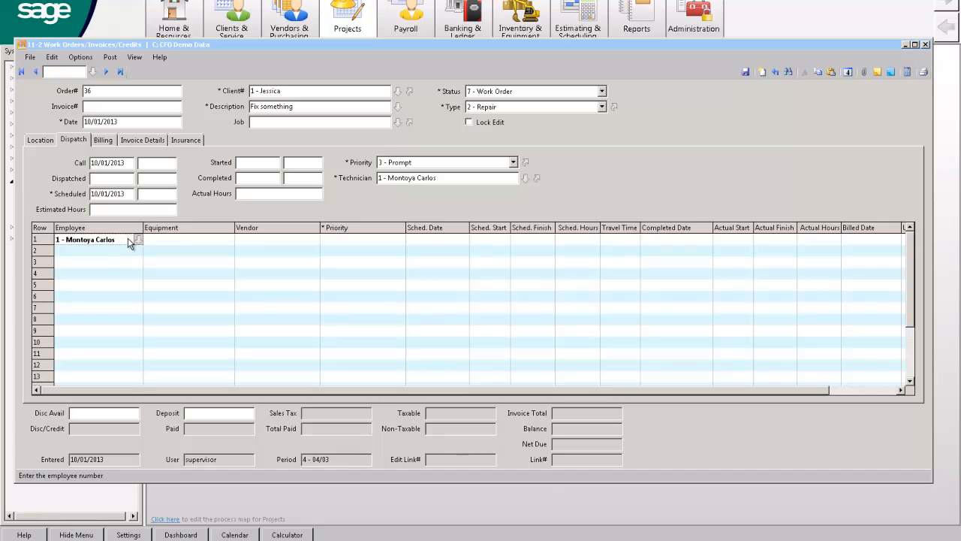
{"action": "key", "text": "Tab"}
{"action": "key", "text": "Tab"}
{"action": "key", "text": "Tab"}
{"action": "key", "text": "Tab"}
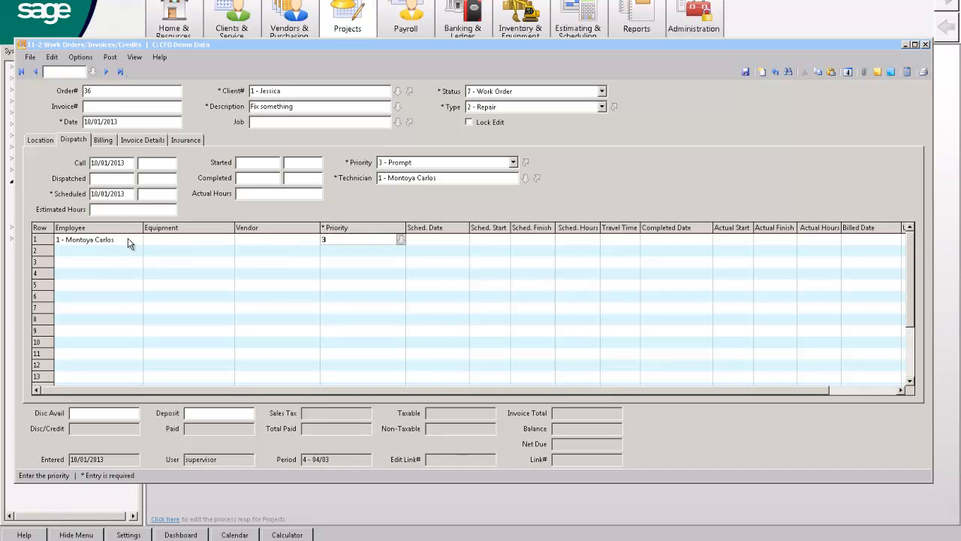
Schedule the technician's dispatch row for 10/02/2013, starting at 07:00 AM and finishing at 11:00 AM.
{"action": "key", "text": "plus"}
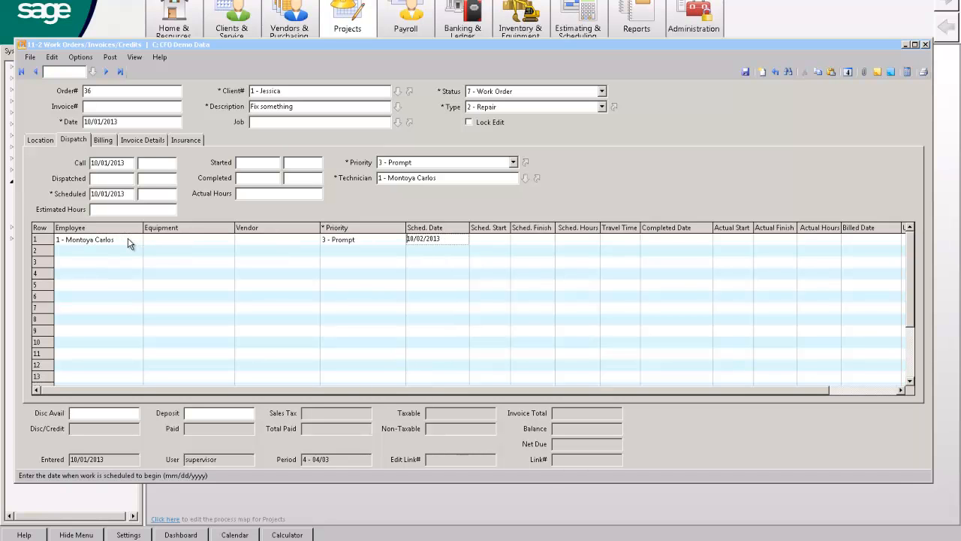
{"action": "key", "text": "Tab"}
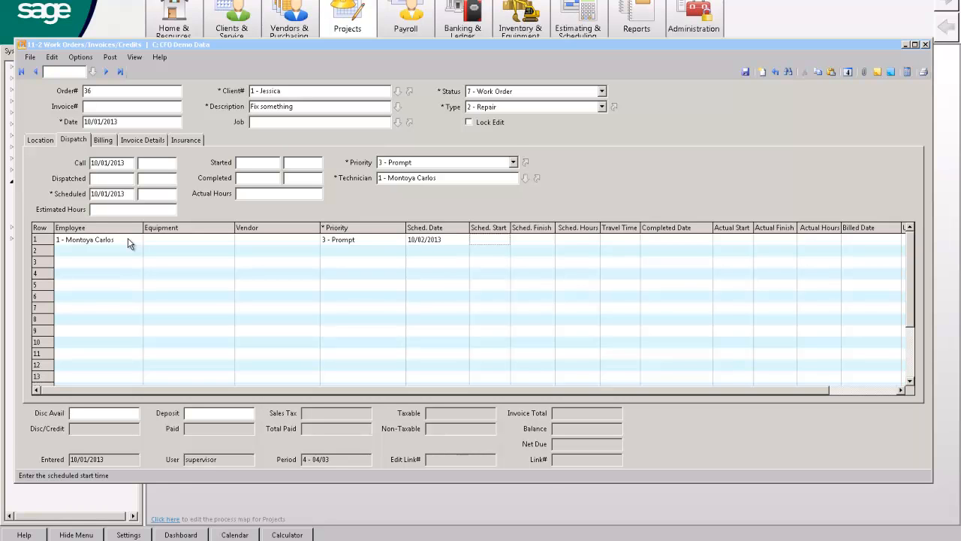
{"action": "type", "text": "7"}
{"action": "key", "text": "Tab"}
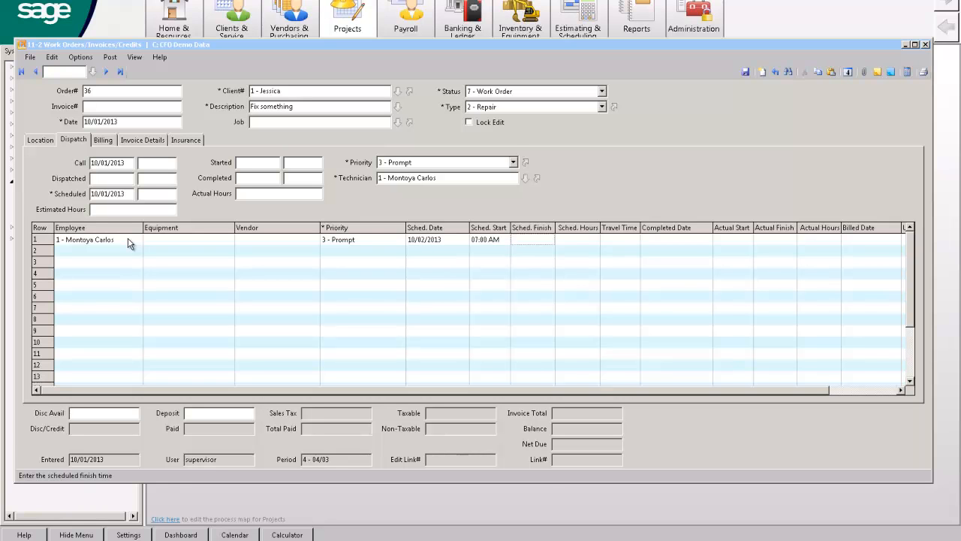
{"action": "type", "text": "11"}
{"action": "key", "text": "Tab"}
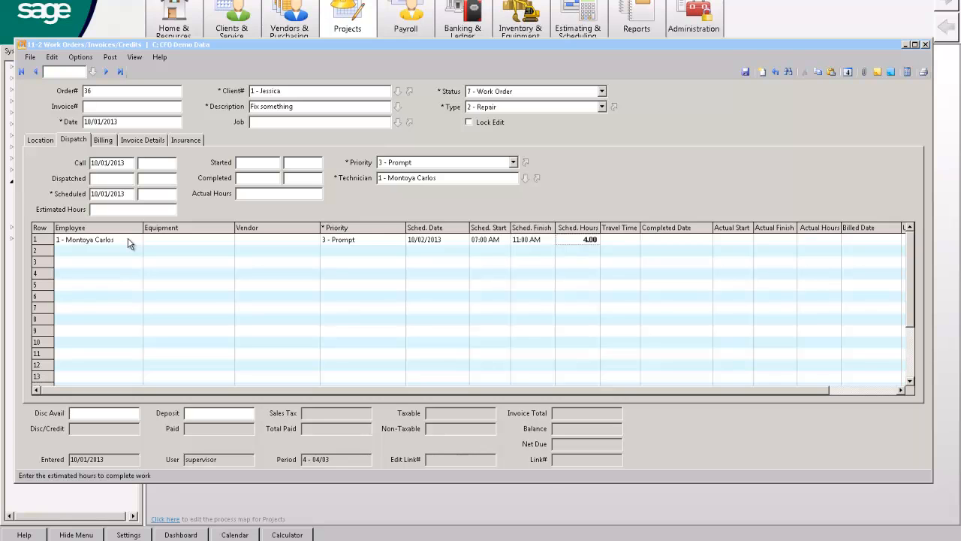
Set the dispatch row's travel time to 45 minutes and save the new work order.
{"action": "key", "text": "Tab"}
{"action": "type", "text": "45"}
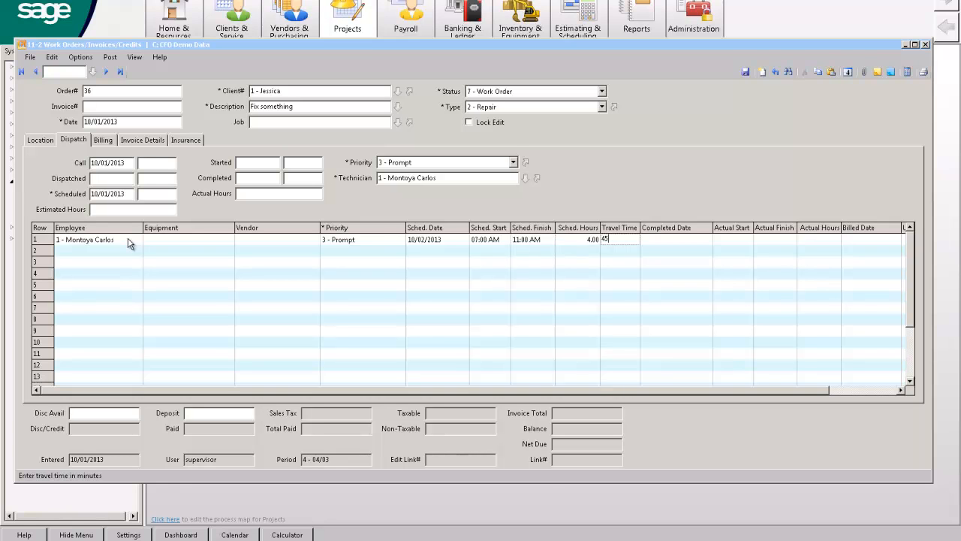
{"action": "key", "text": "Tab"}
{"action": "key", "text": "Delete"}
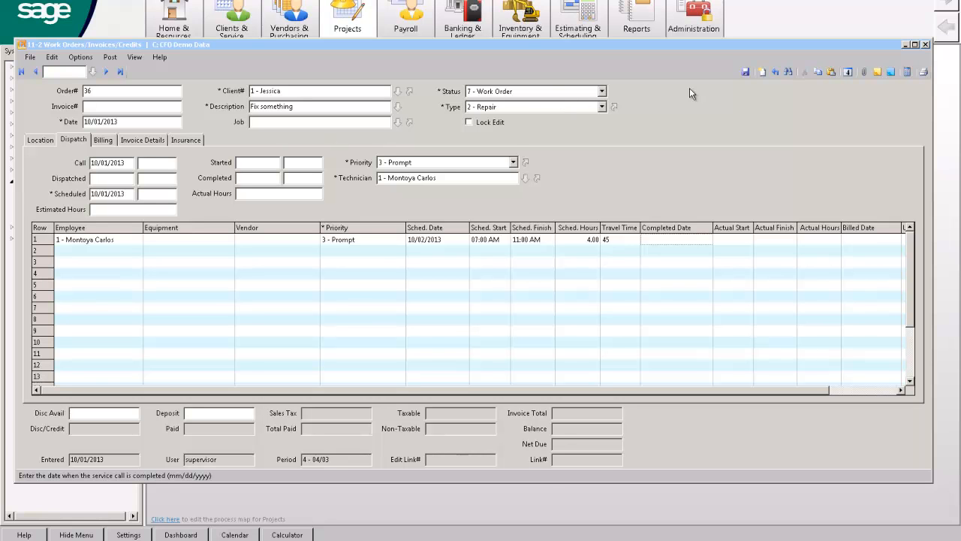
{"action": "left_click", "coordinate": [774, 73]}
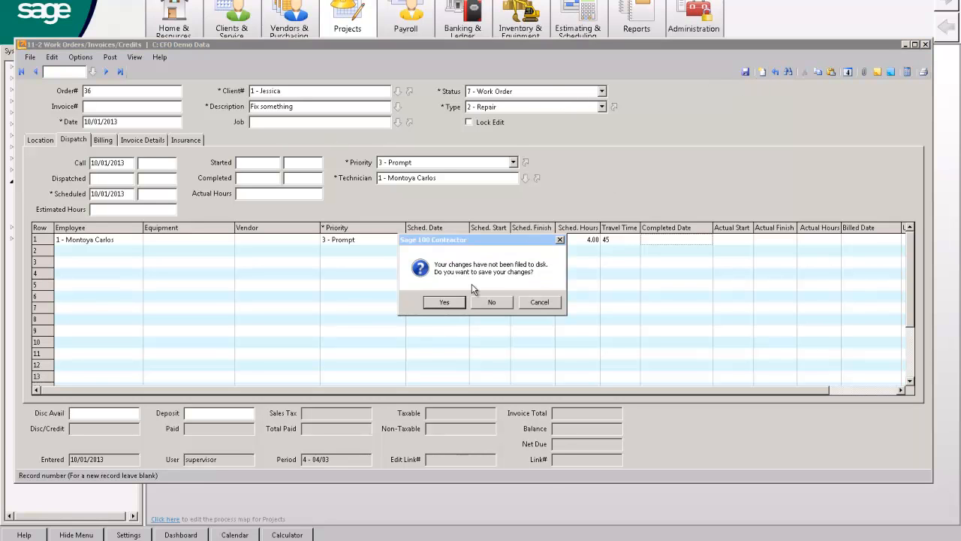
{"action": "left_click", "coordinate": [443, 304]}
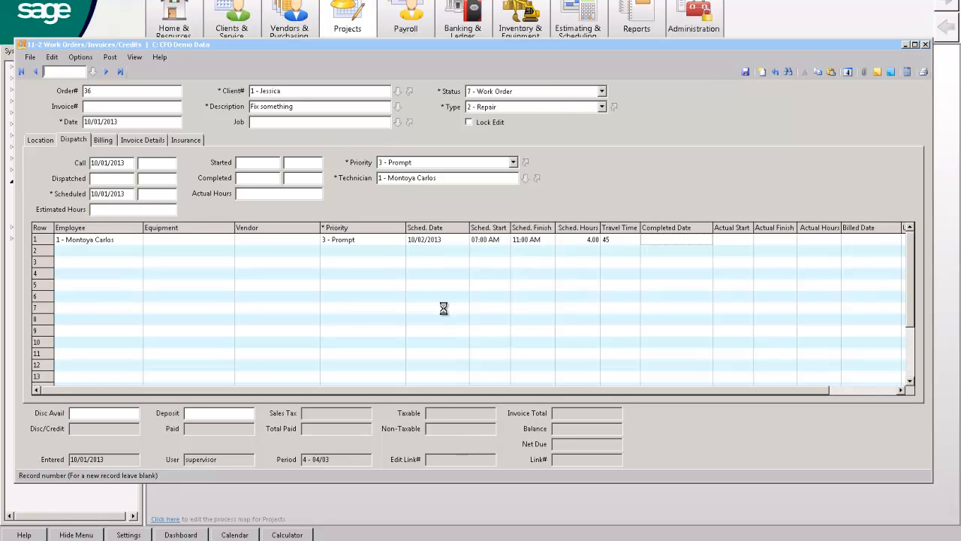
Open the dispatch board from the work order and examine the new dispatch in the first technician's expanded week, including its available actions.
{"action": "left_click", "coordinate": [81, 57]}
{"action": "left_click", "coordinate": [96, 72]}
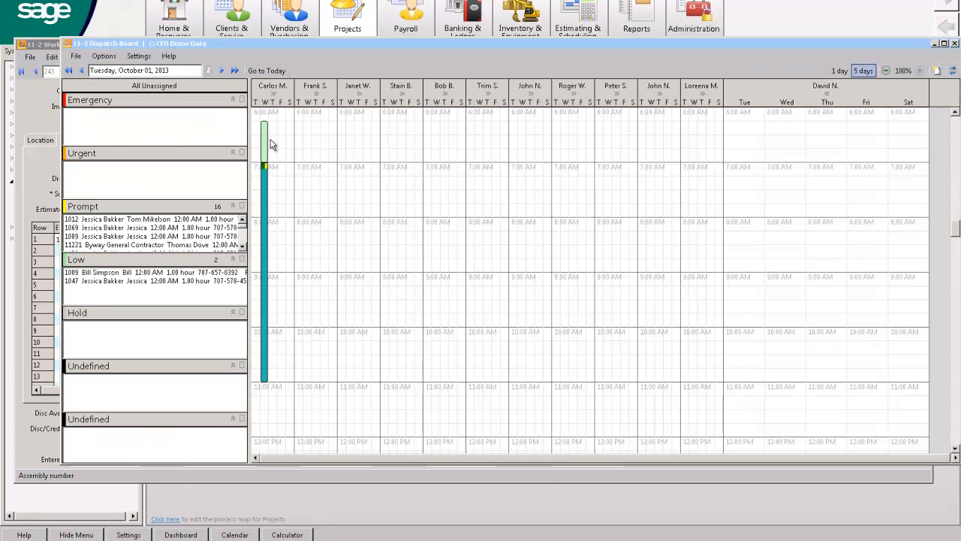
{"action": "left_click", "coordinate": [276, 93]}
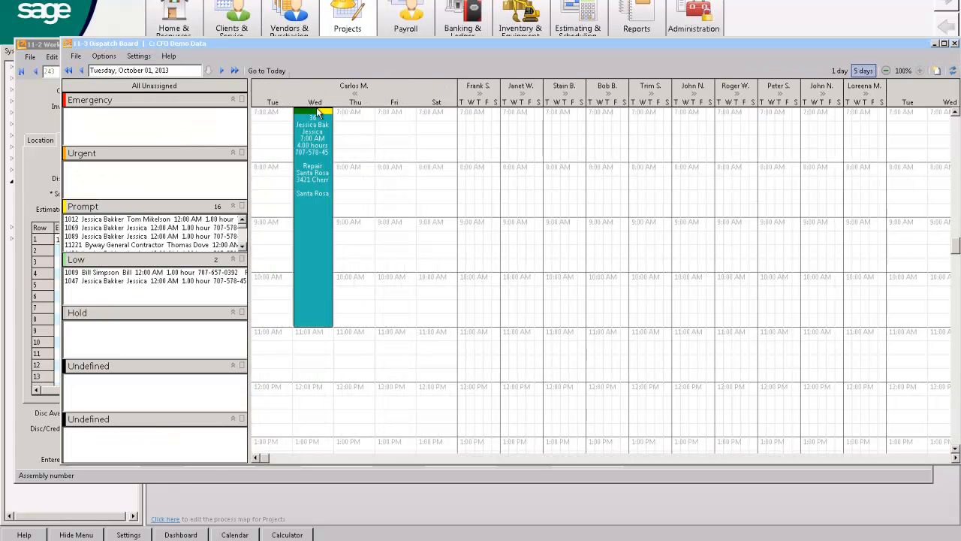
{"action": "scroll", "coordinate": [322, 112], "scroll_direction": "up", "scroll_amount": 1}
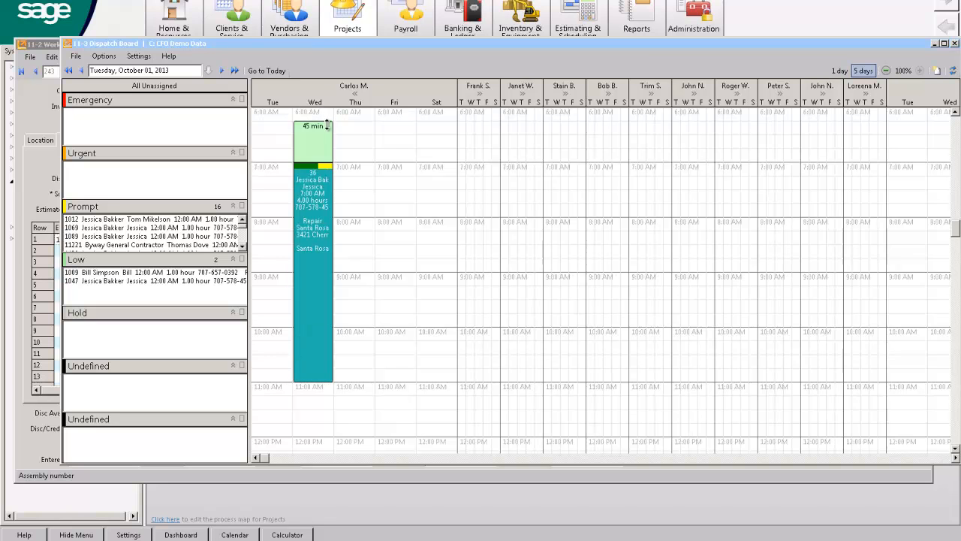
{"action": "scroll", "coordinate": [325, 134], "scroll_direction": "up", "scroll_amount": 1}
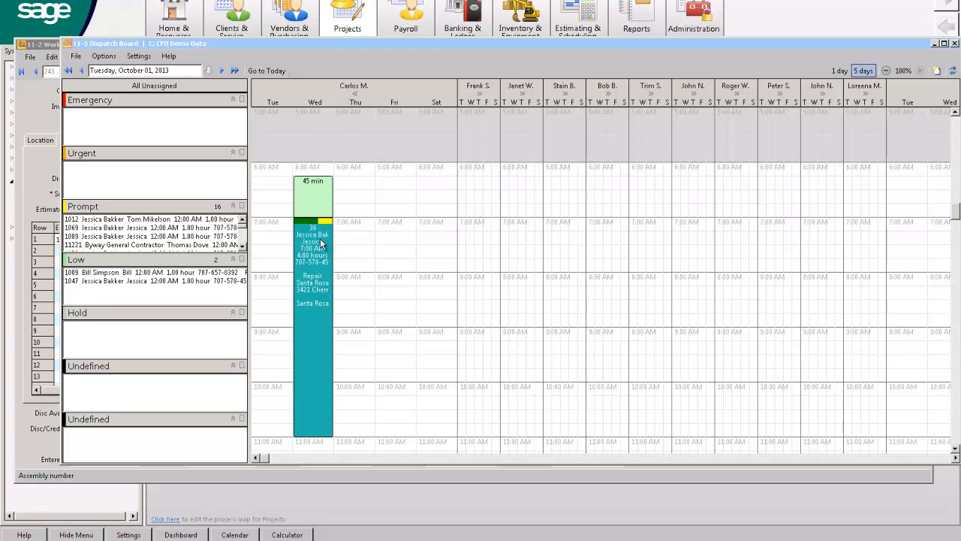
{"action": "right_click", "coordinate": [317, 283]}
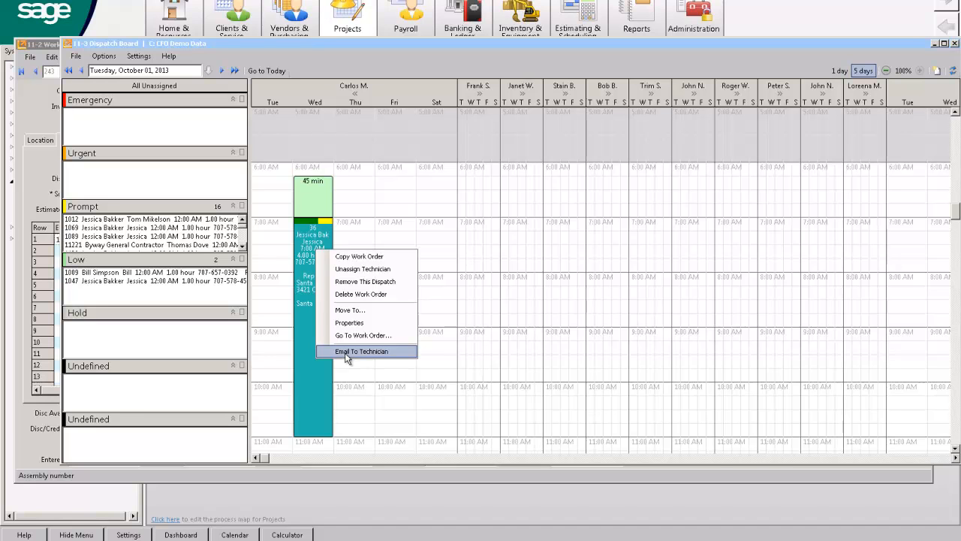
{"action": "left_click", "coordinate": [297, 250]}
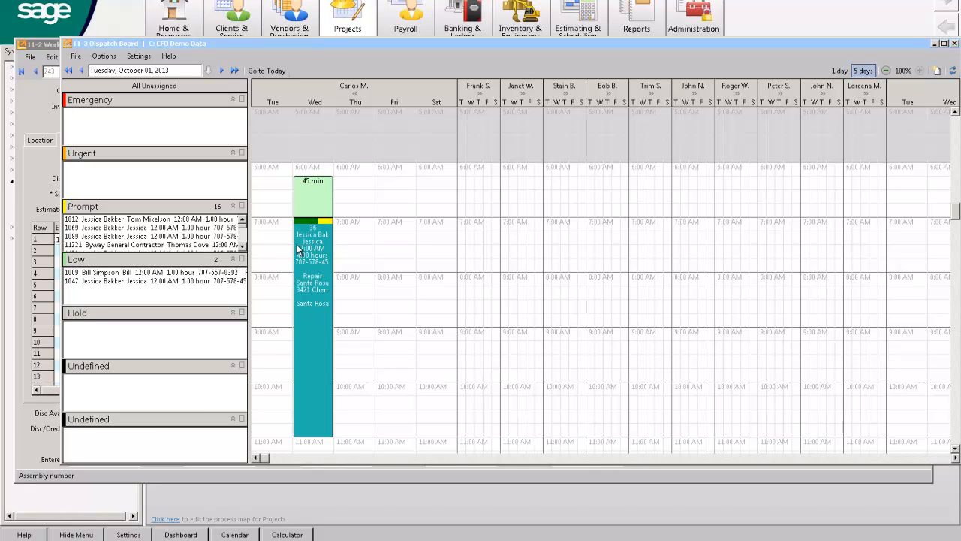
Reschedule the dispatch to the second technician on Thursday at 6:45 AM, and expand the second and third technicians' weeks.
{"action": "left_click_drag", "start_coordinate": [321, 241], "coordinate": [479, 242]}
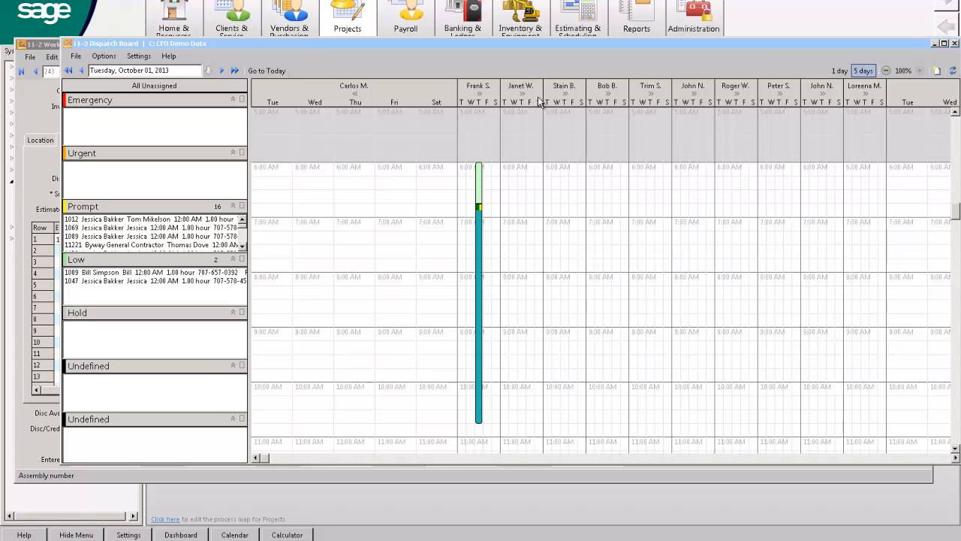
{"action": "left_click", "coordinate": [479, 93]}
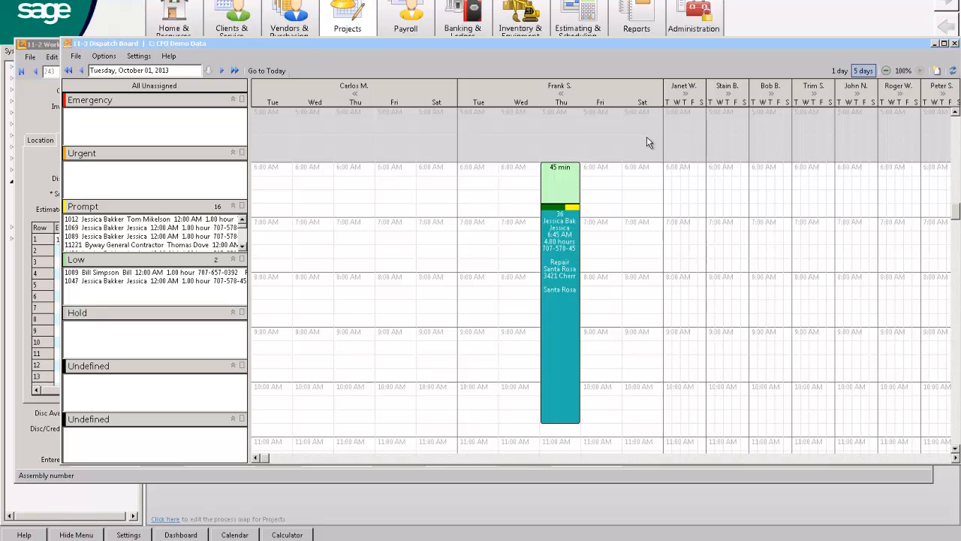
{"action": "left_click", "coordinate": [683, 94]}
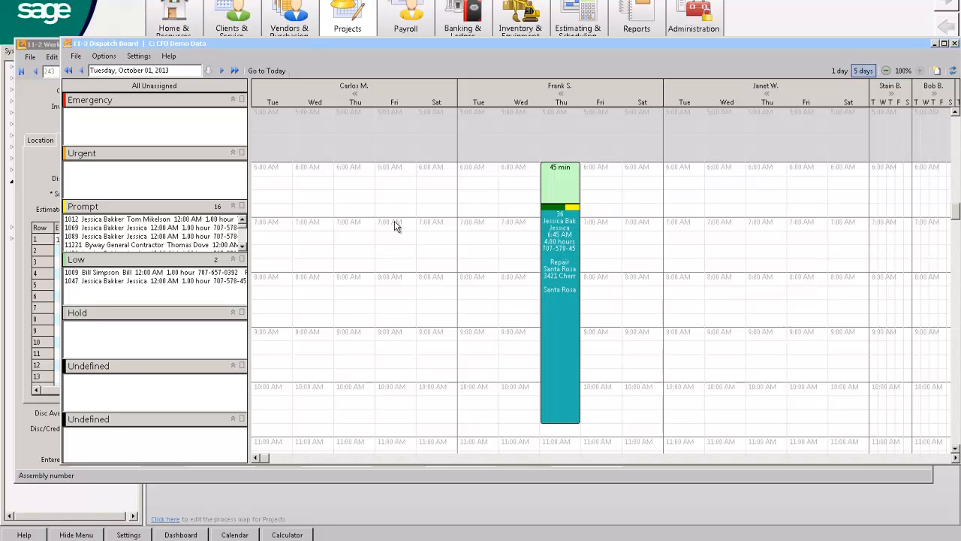
Select the first technician's Friday slot from 7:00 to 10:00 AM, show its available actions, and close the dispatch board and work order.
{"action": "left_click_drag", "start_coordinate": [394, 219], "coordinate": [389, 388]}
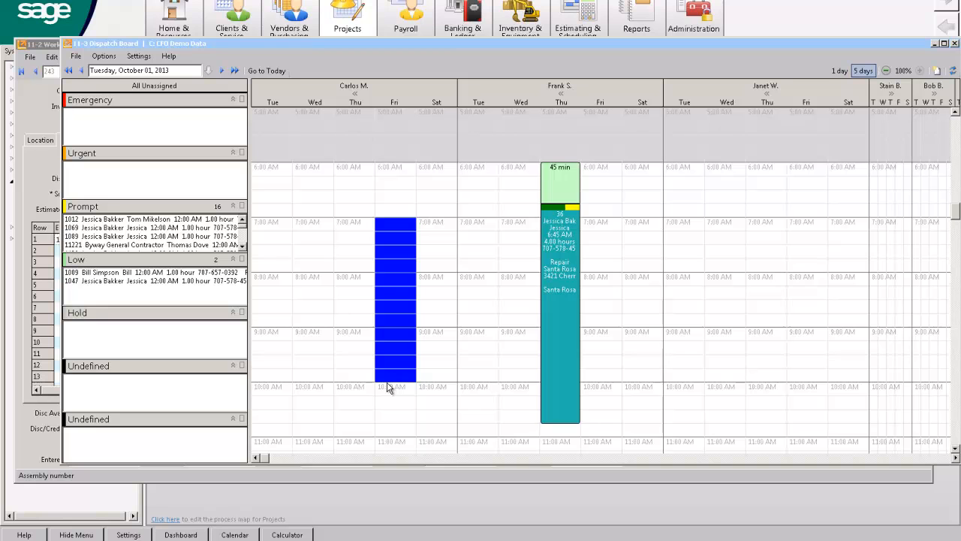
{"action": "right_click", "coordinate": [389, 387]}
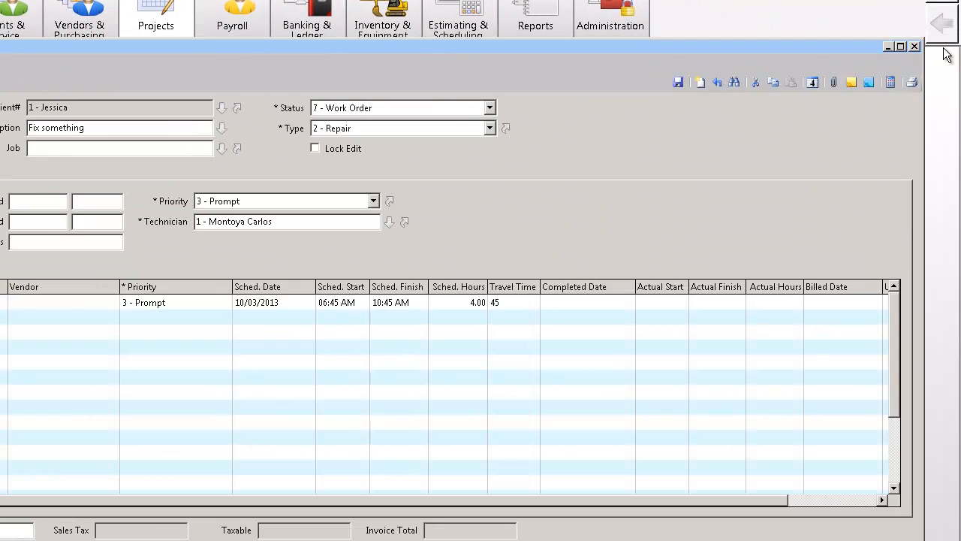
{"action": "left_click", "coordinate": [950, 46]}
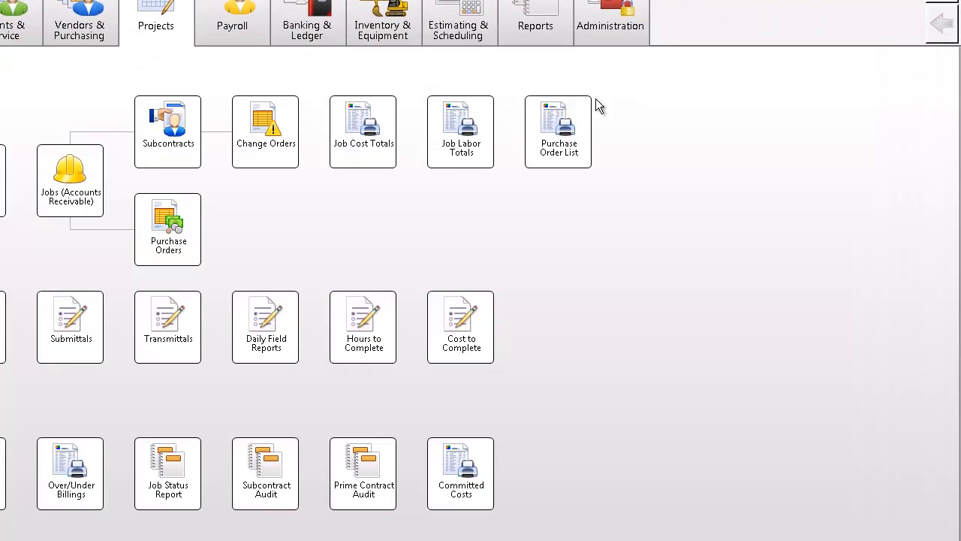
Open the Service Invoice List under Service Reports and choose report 01- Profitablility by Tech.
{"action": "double_click", "coordinate": [80, 163]}
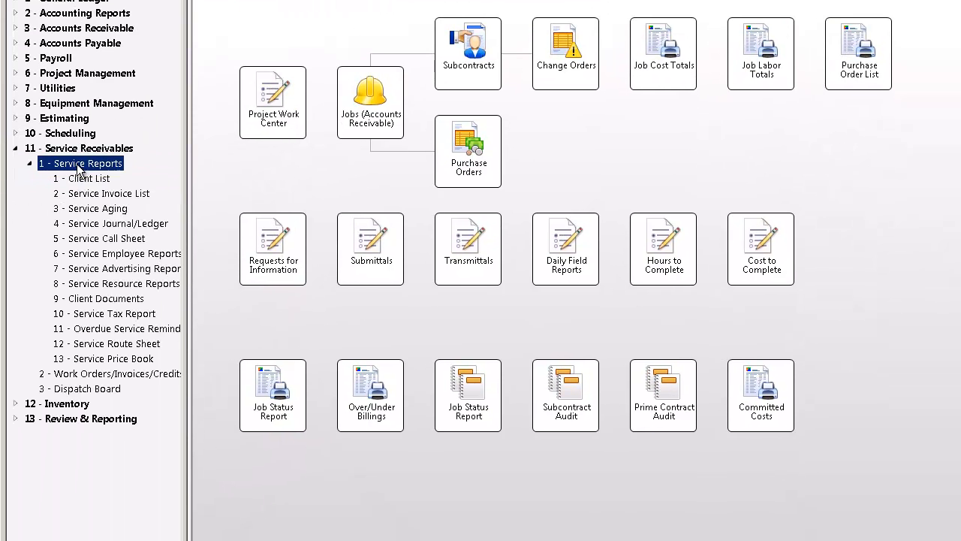
{"action": "left_click", "coordinate": [96, 193]}
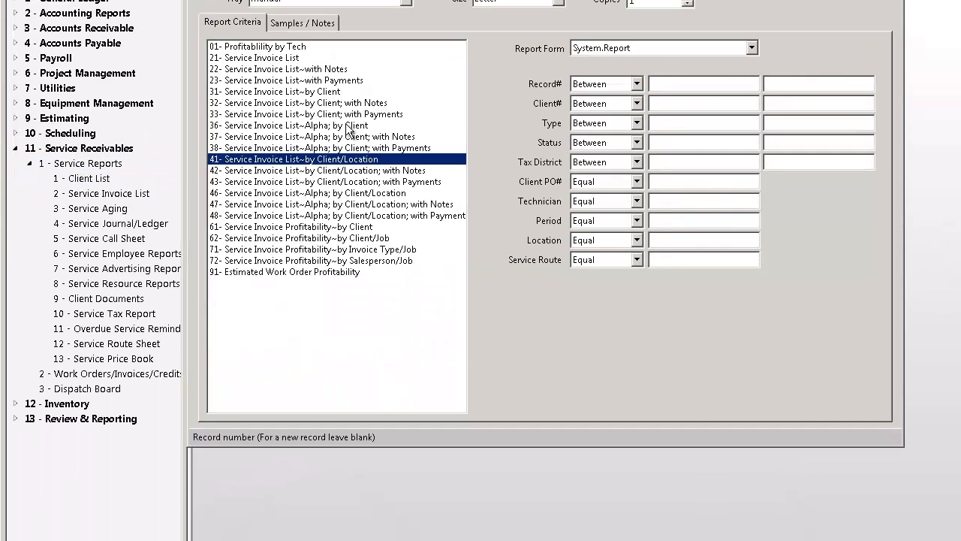
{"action": "left_click", "coordinate": [279, 48]}
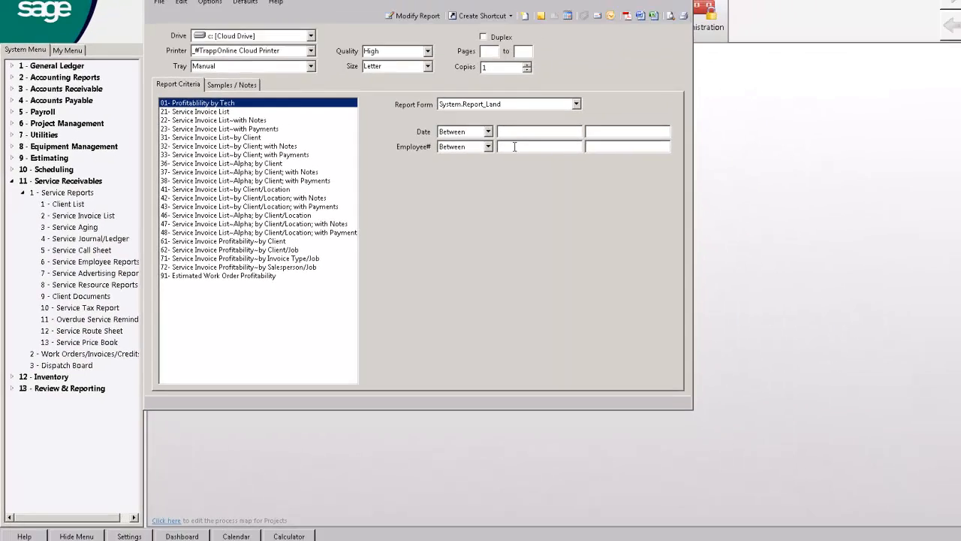
Limit the technician profitability report to the technician's employee number, preview it, and close the report.
{"action": "left_click", "coordinate": [515, 146]}
{"action": "type", "text": "1"}
{"action": "key", "text": "Tab"}
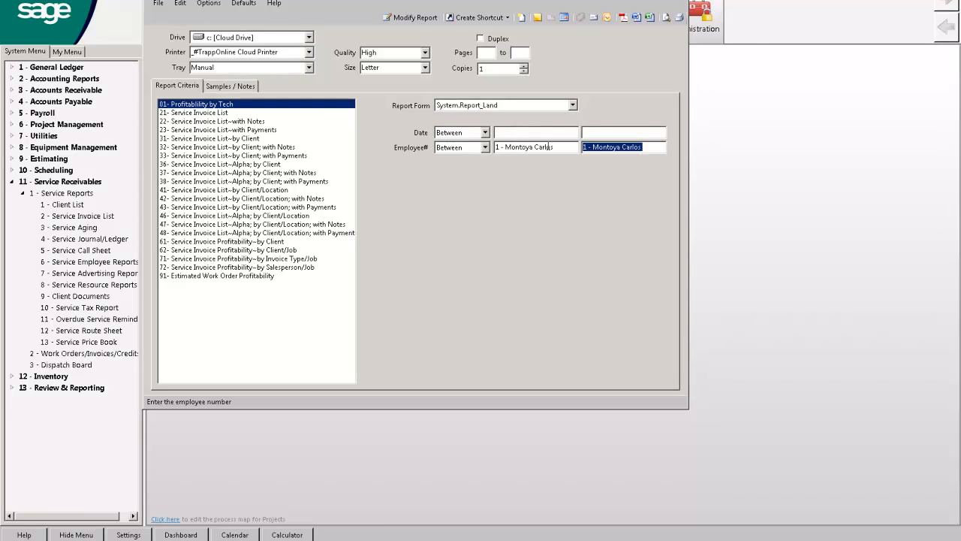
{"action": "left_click", "coordinate": [665, 20]}
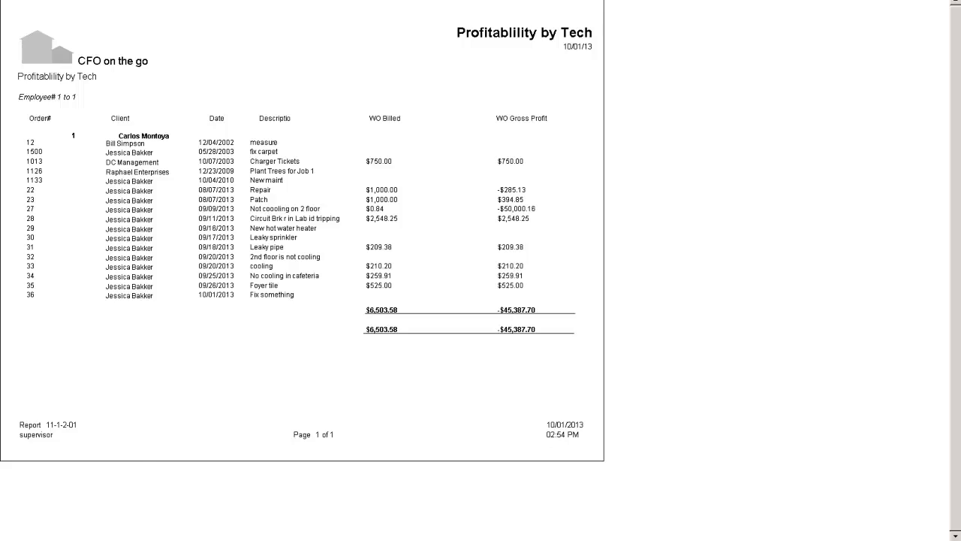
{"action": "key", "text": "Escape"}
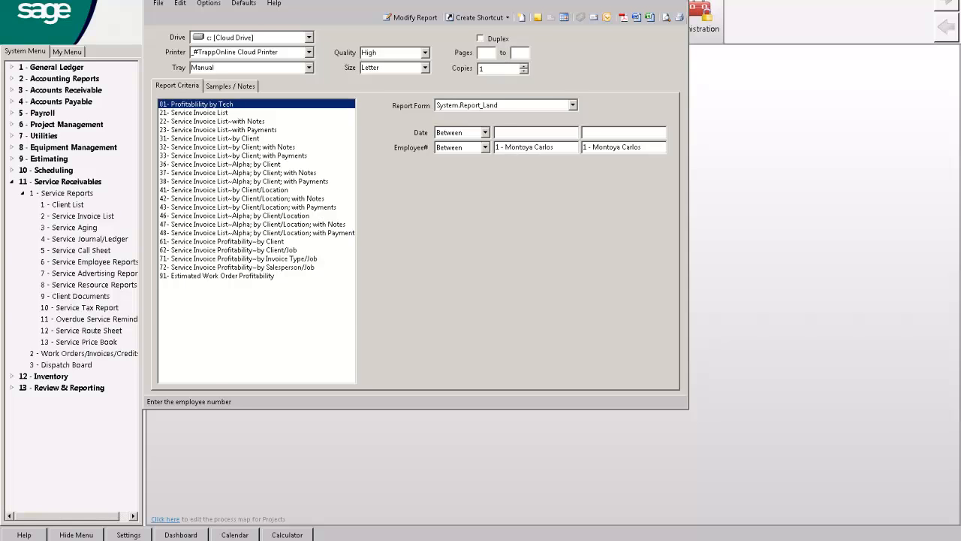
{"action": "left_click", "coordinate": [682, 1]}
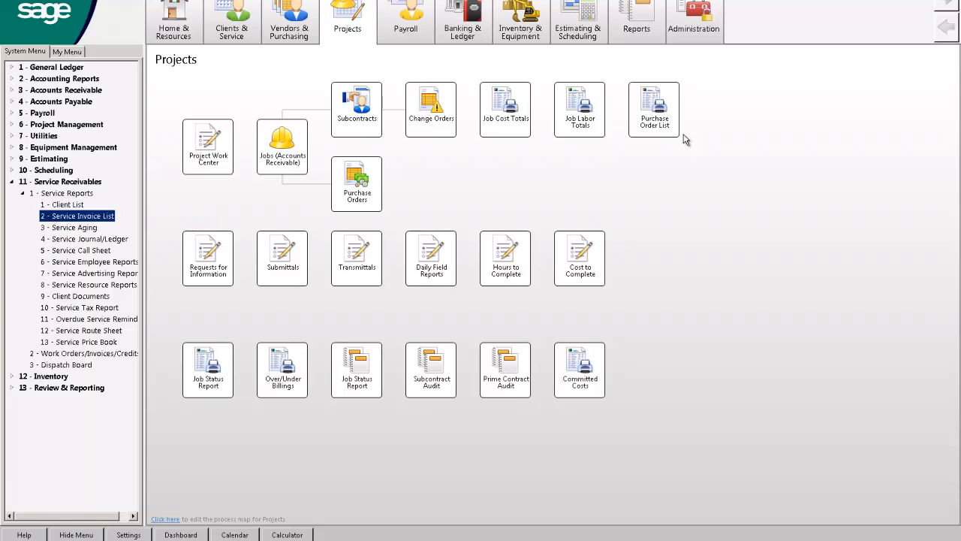
Collapse the Service Receivables section and display the Vendors and Purchasing process map.
{"action": "left_click", "coordinate": [11, 182]}
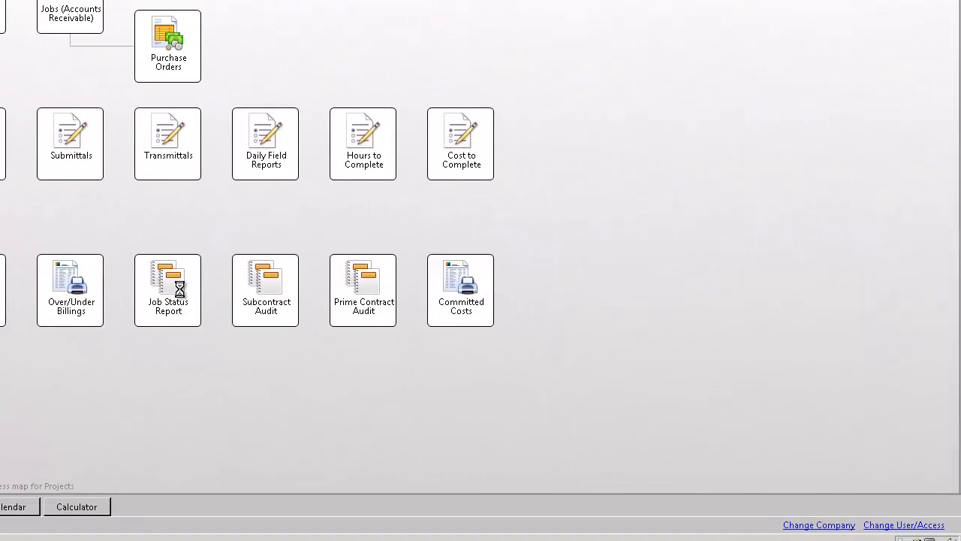
{"action": "left_click", "coordinate": [334, 361]}
{"action": "left_click", "coordinate": [420, 1]}
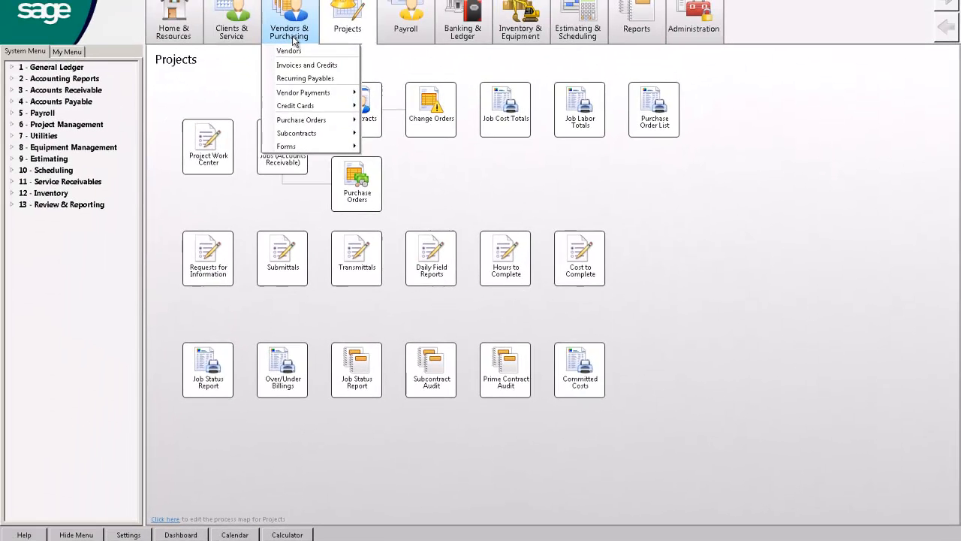
{"action": "left_click", "coordinate": [293, 33]}
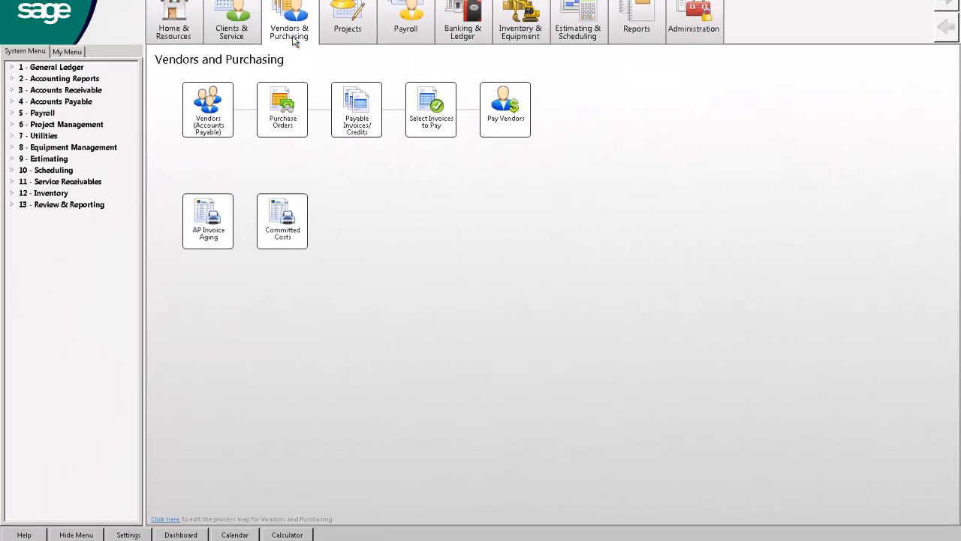